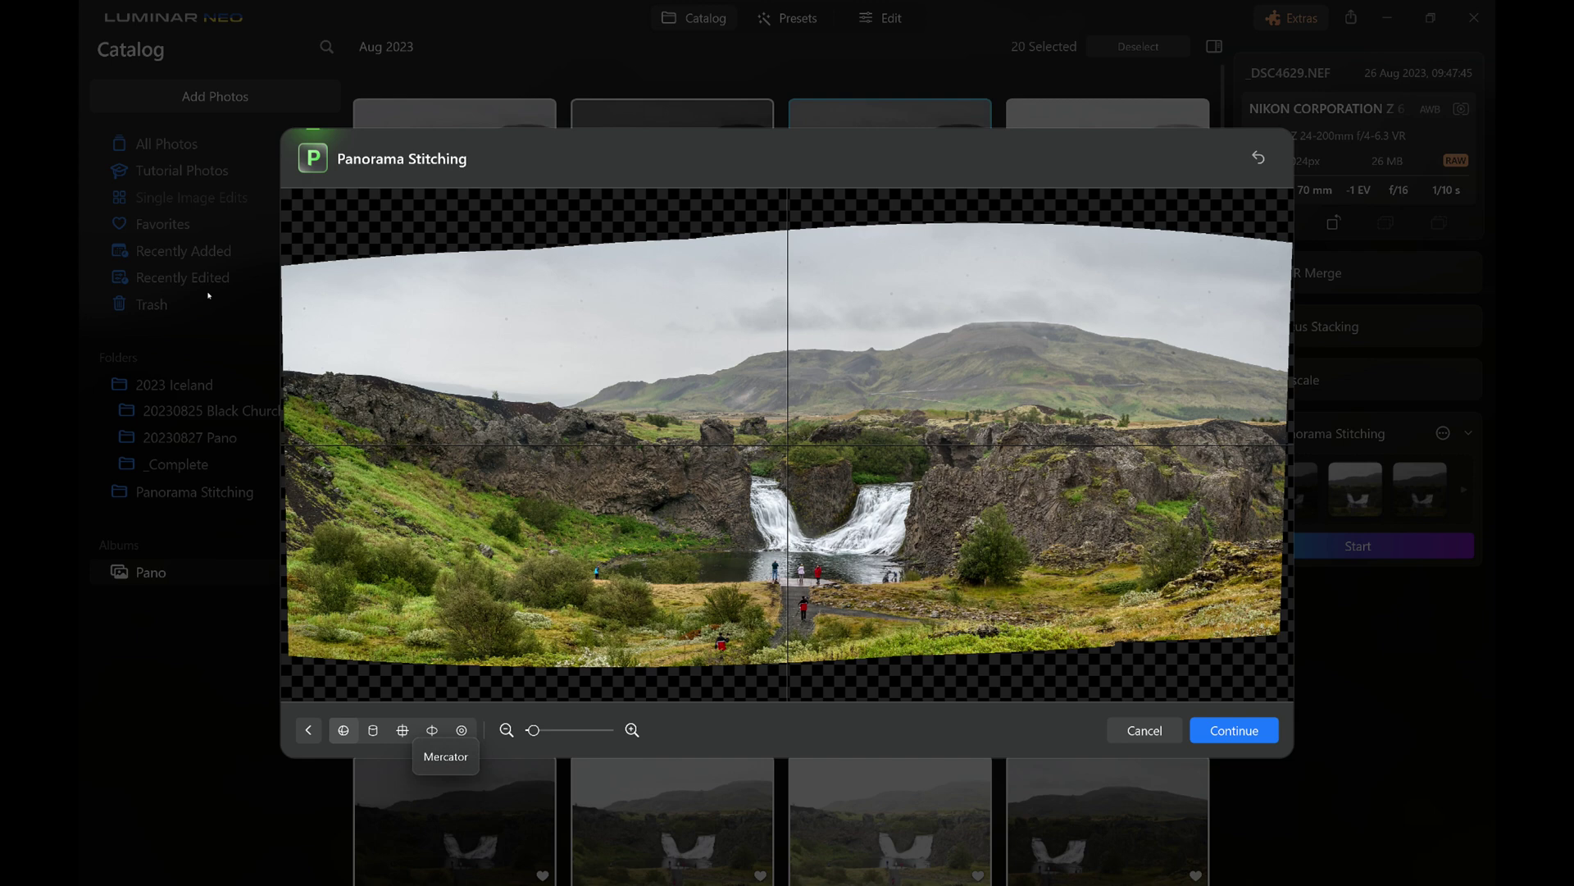
Compare the stitched panorama in the Mercator and Plane projections and return to the first projection
click(403, 729)
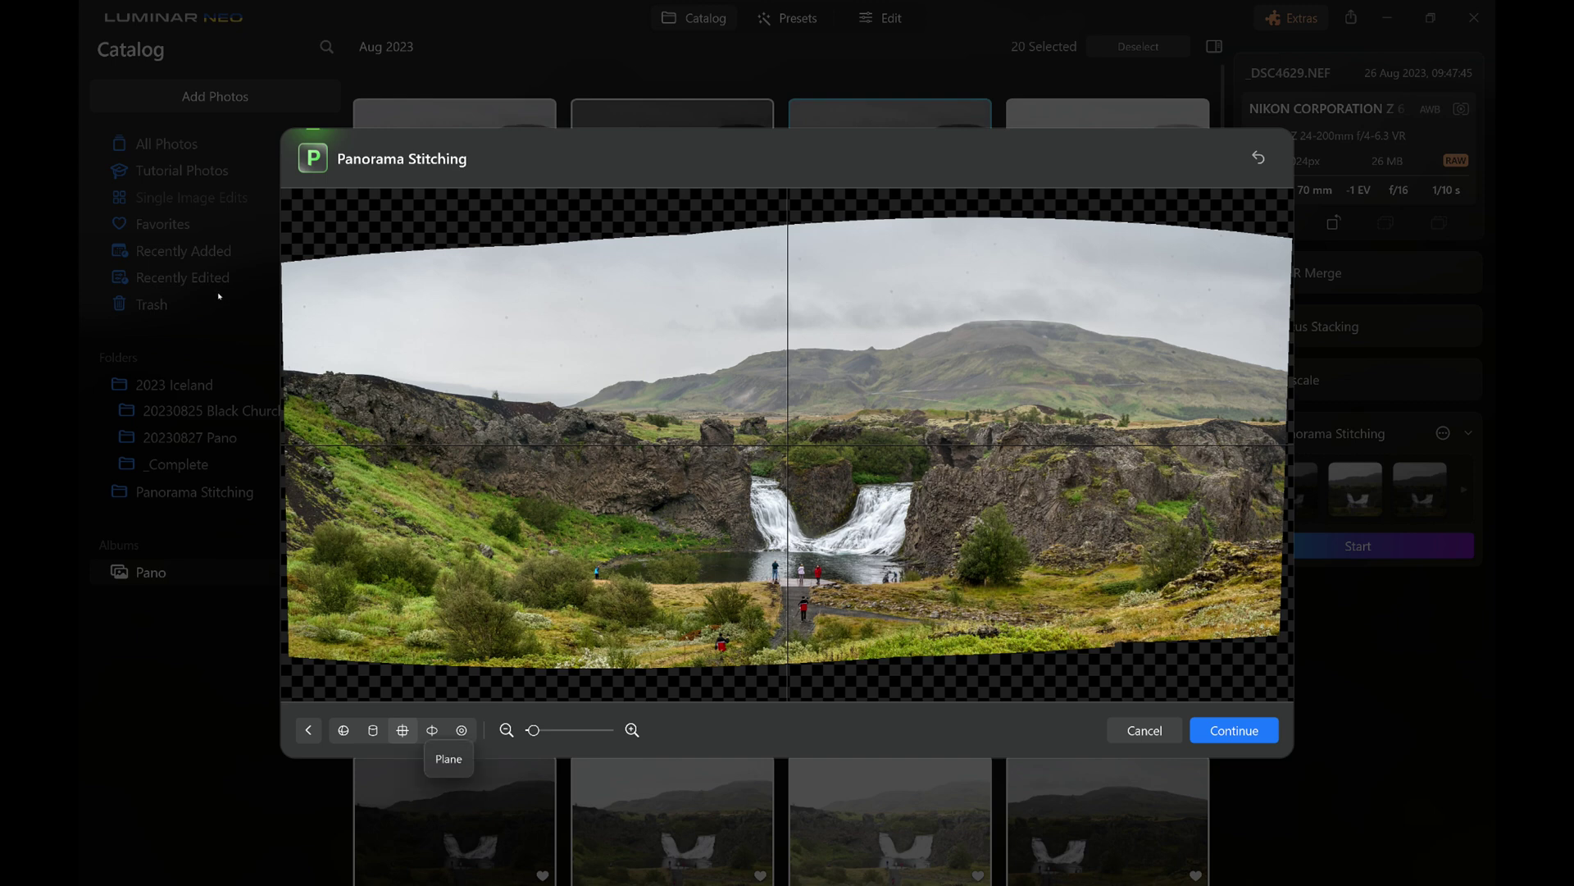
click(432, 730)
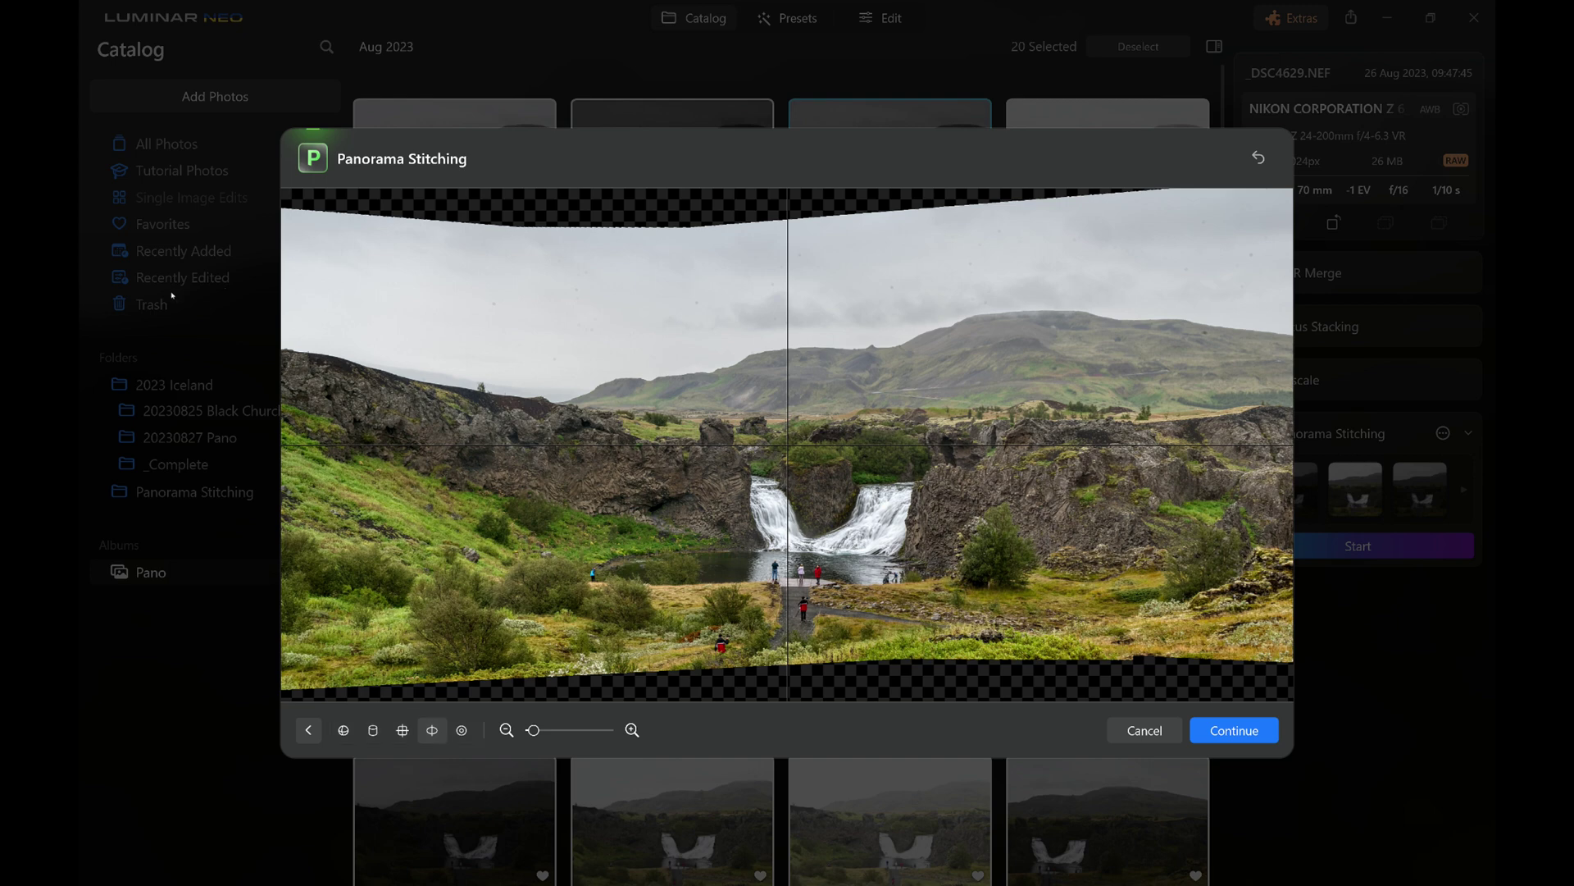
click(343, 729)
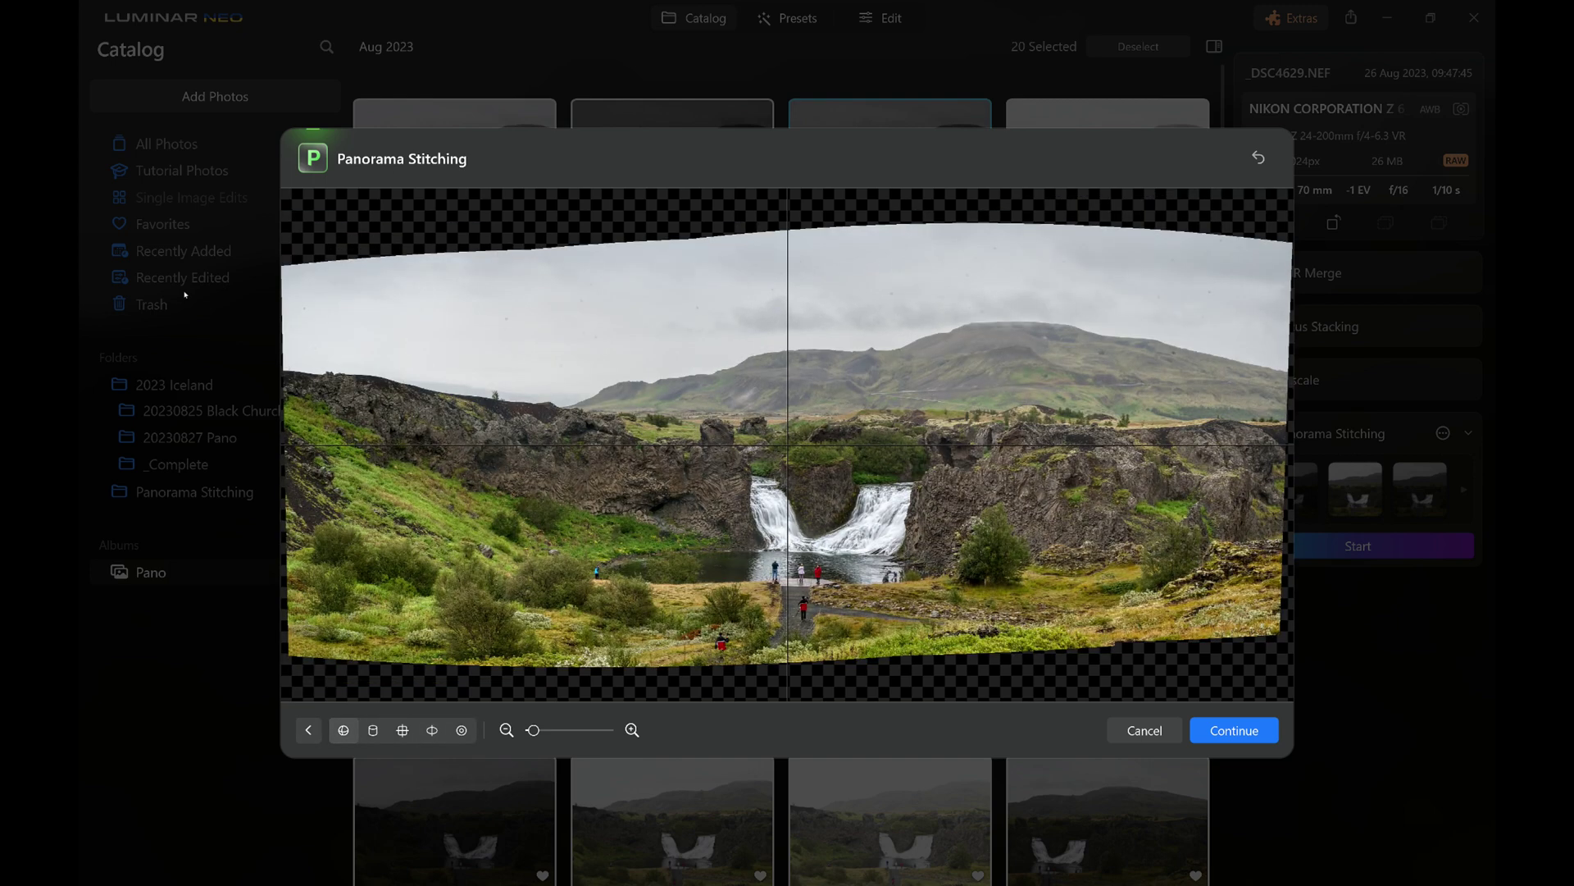
Accept the projection and the suggested crop area, and save the stitched panorama
key(Return)
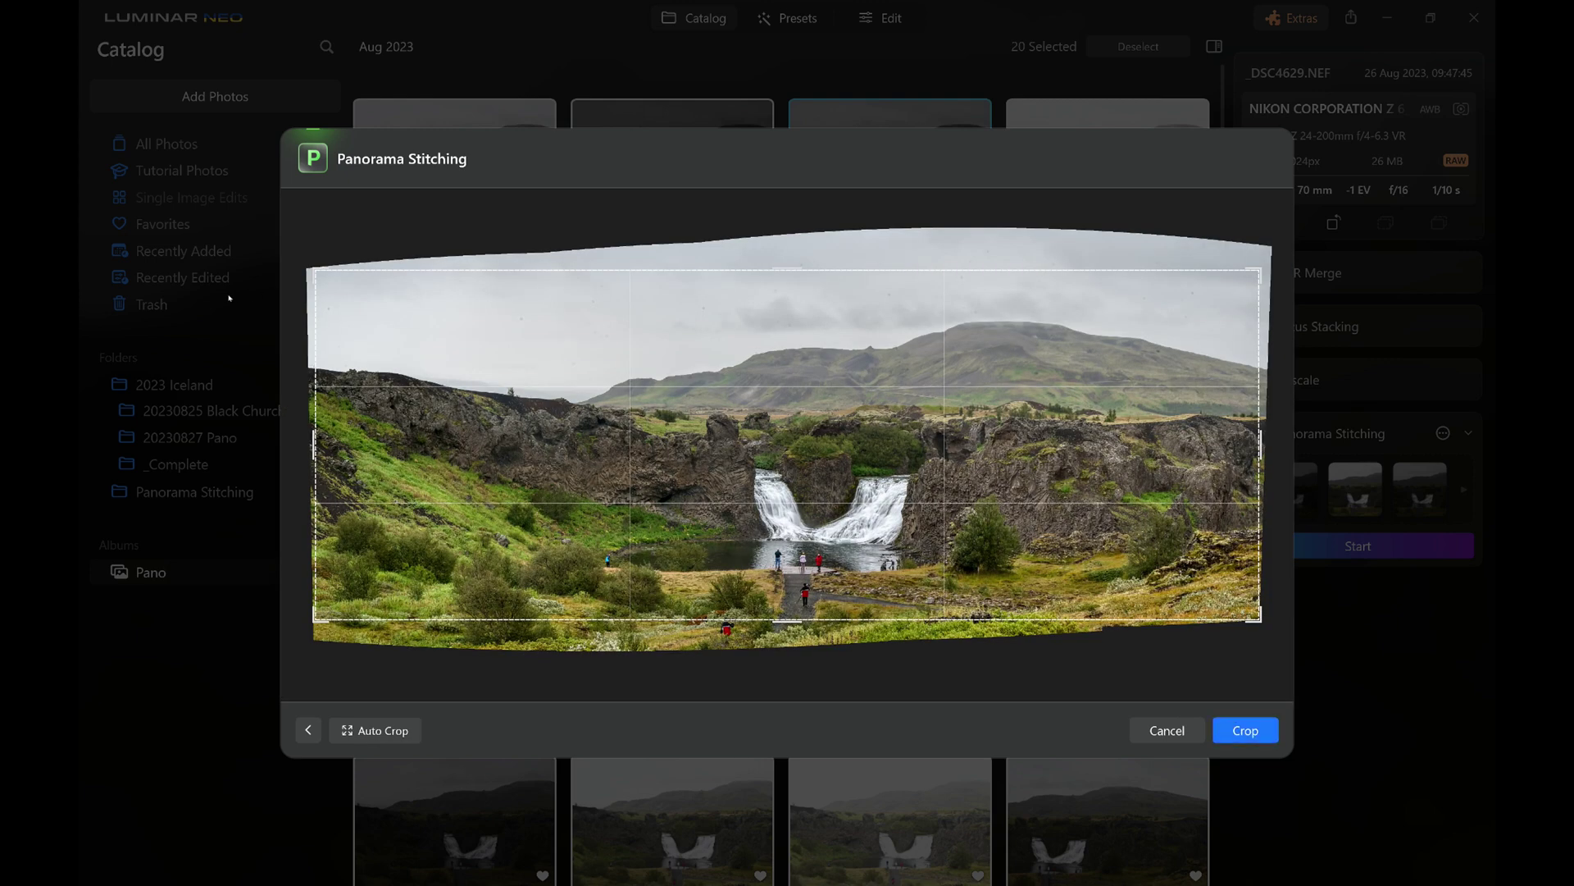
key(Return)
key(Return)
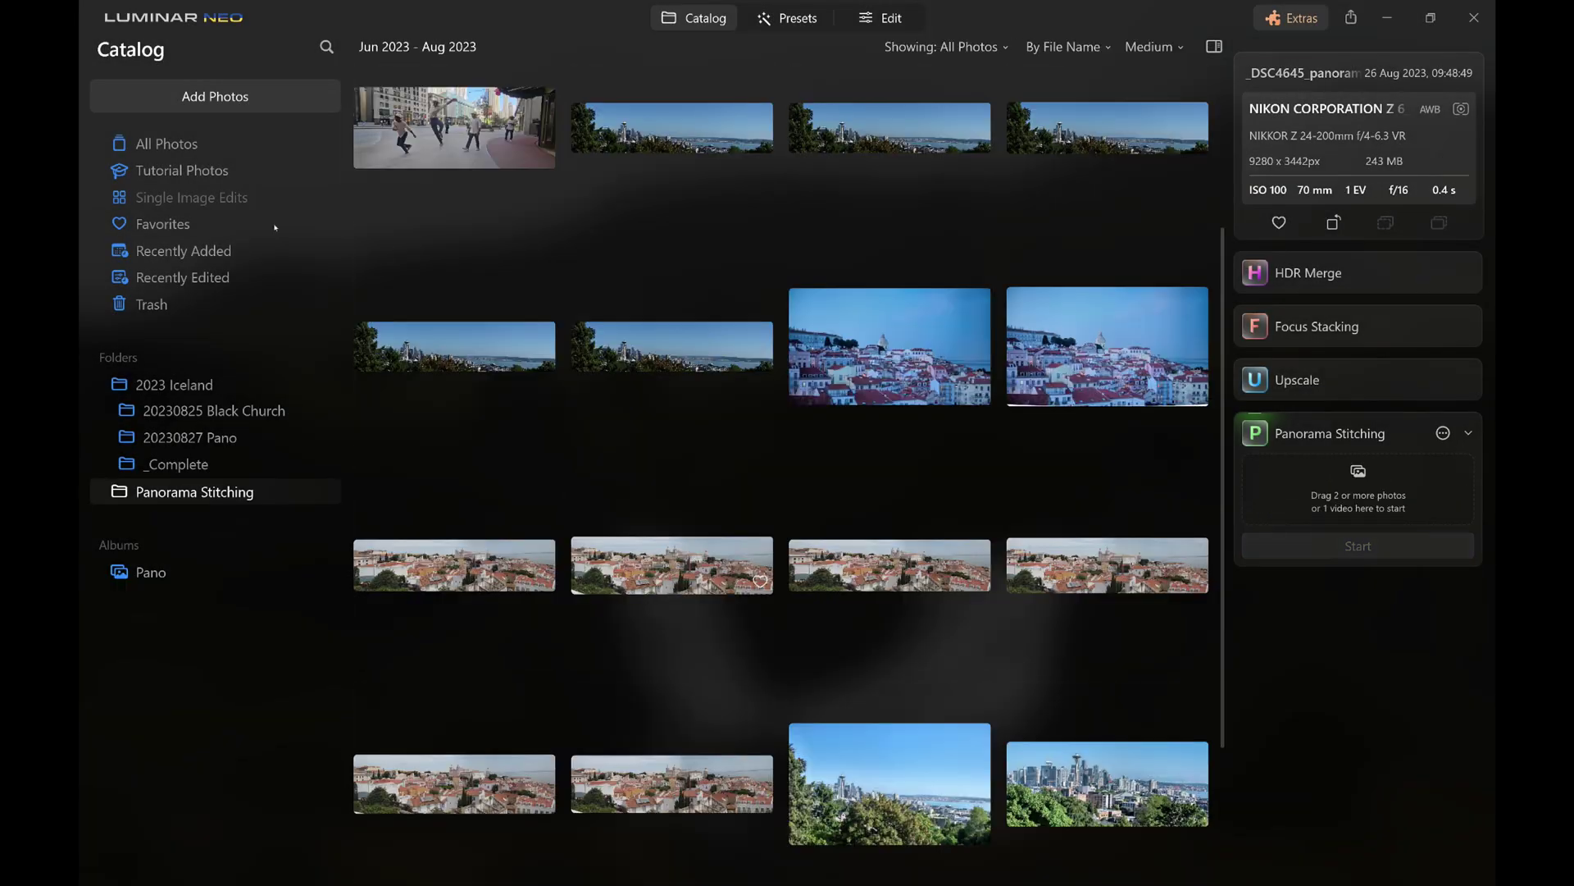
Add the newly stitched waterfall panorama to the Pano album and open that album
scroll(433, 203, down, 3)
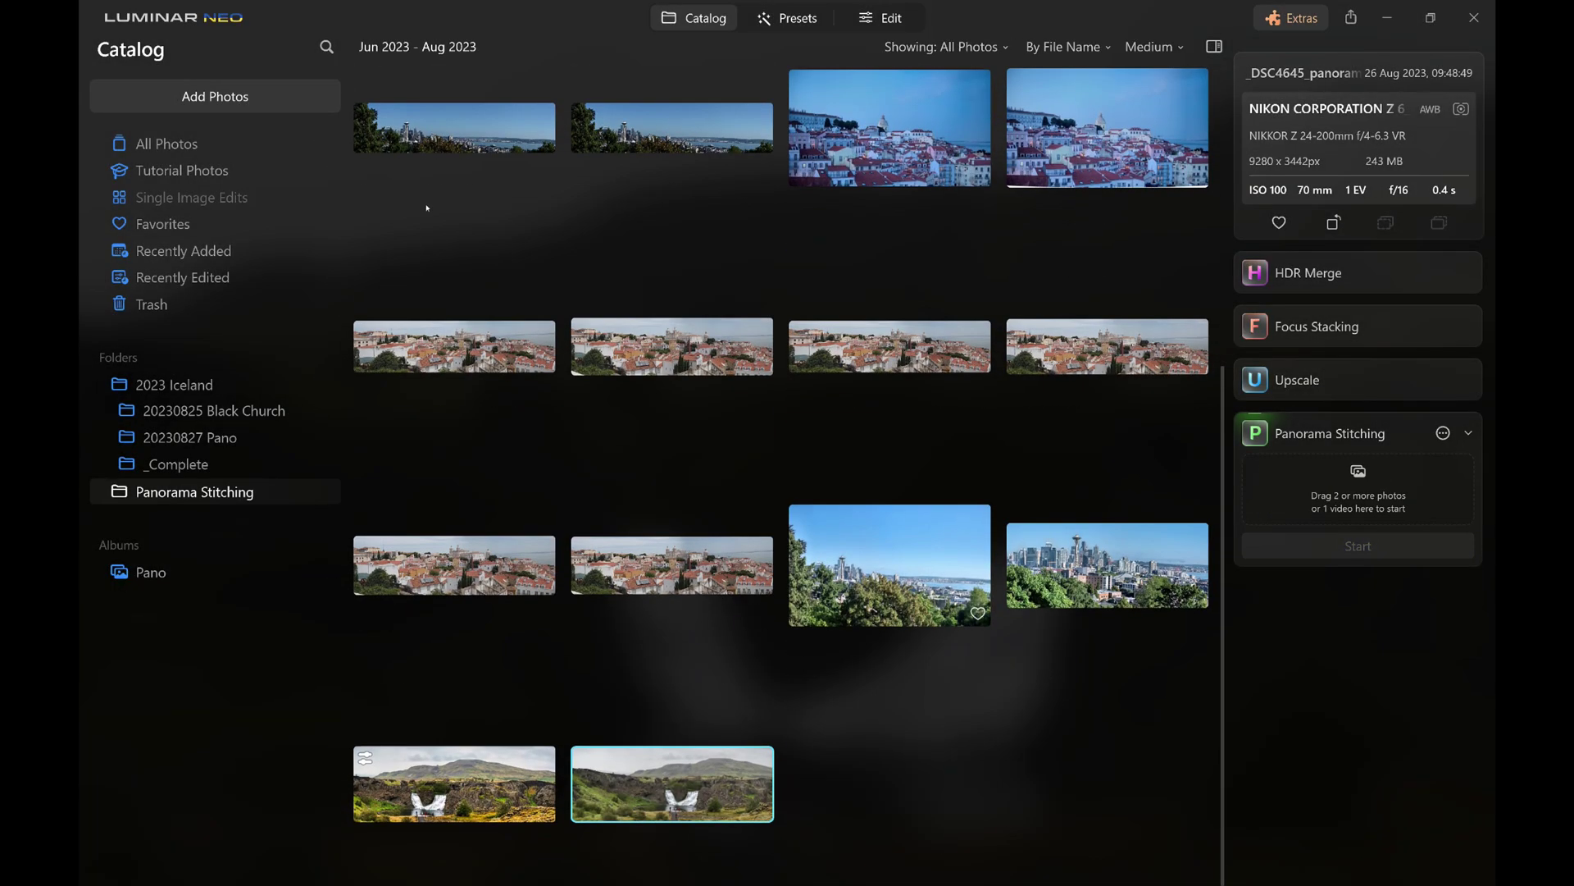
drag(672, 783, 133, 572)
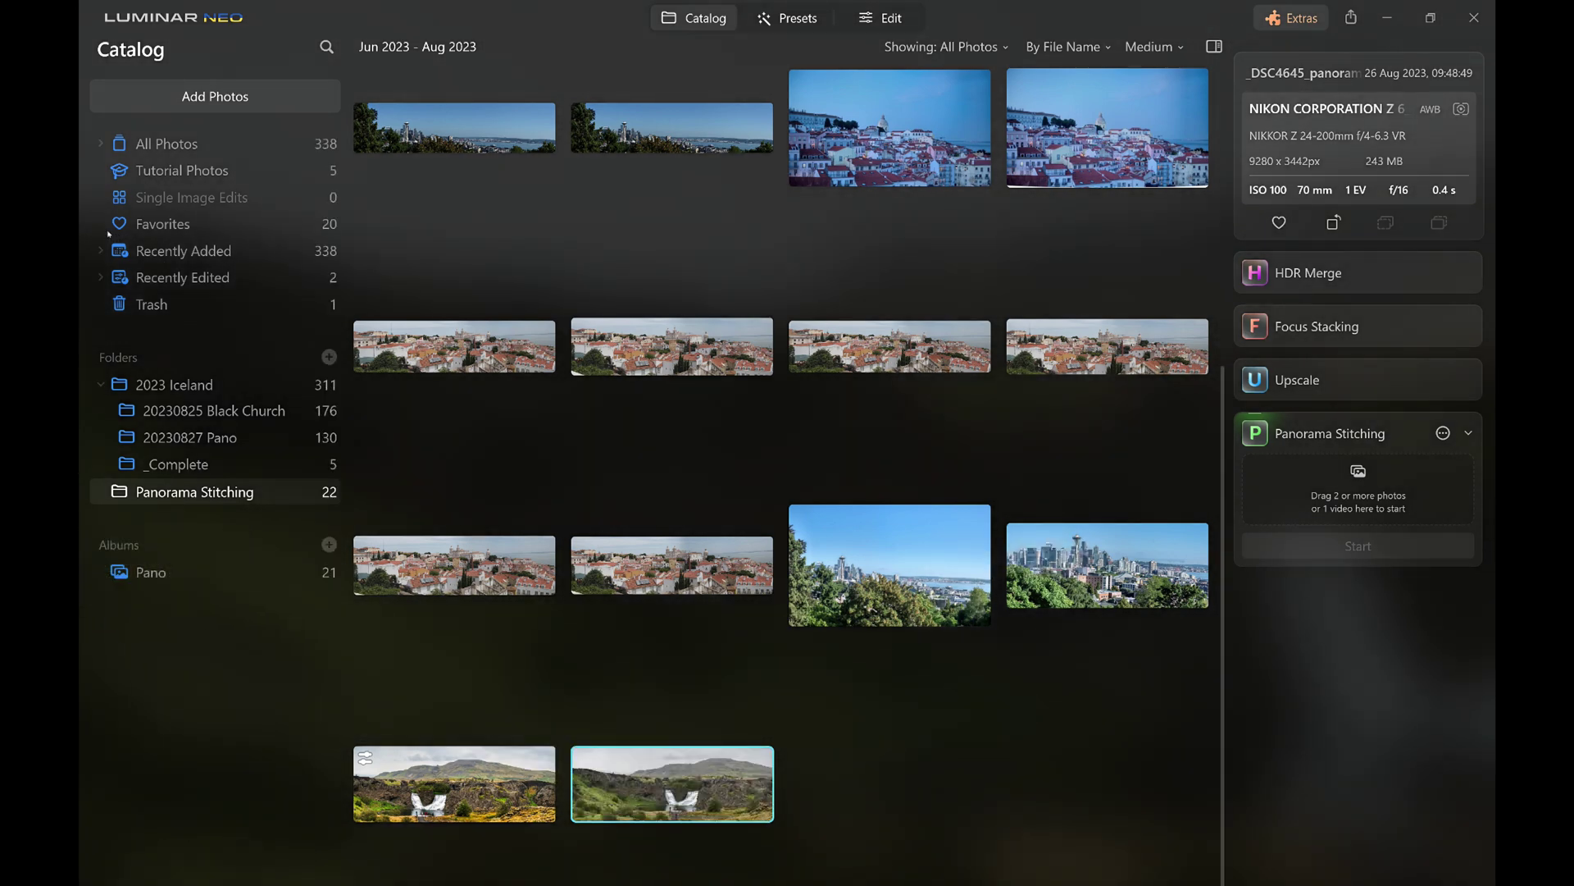
click(151, 572)
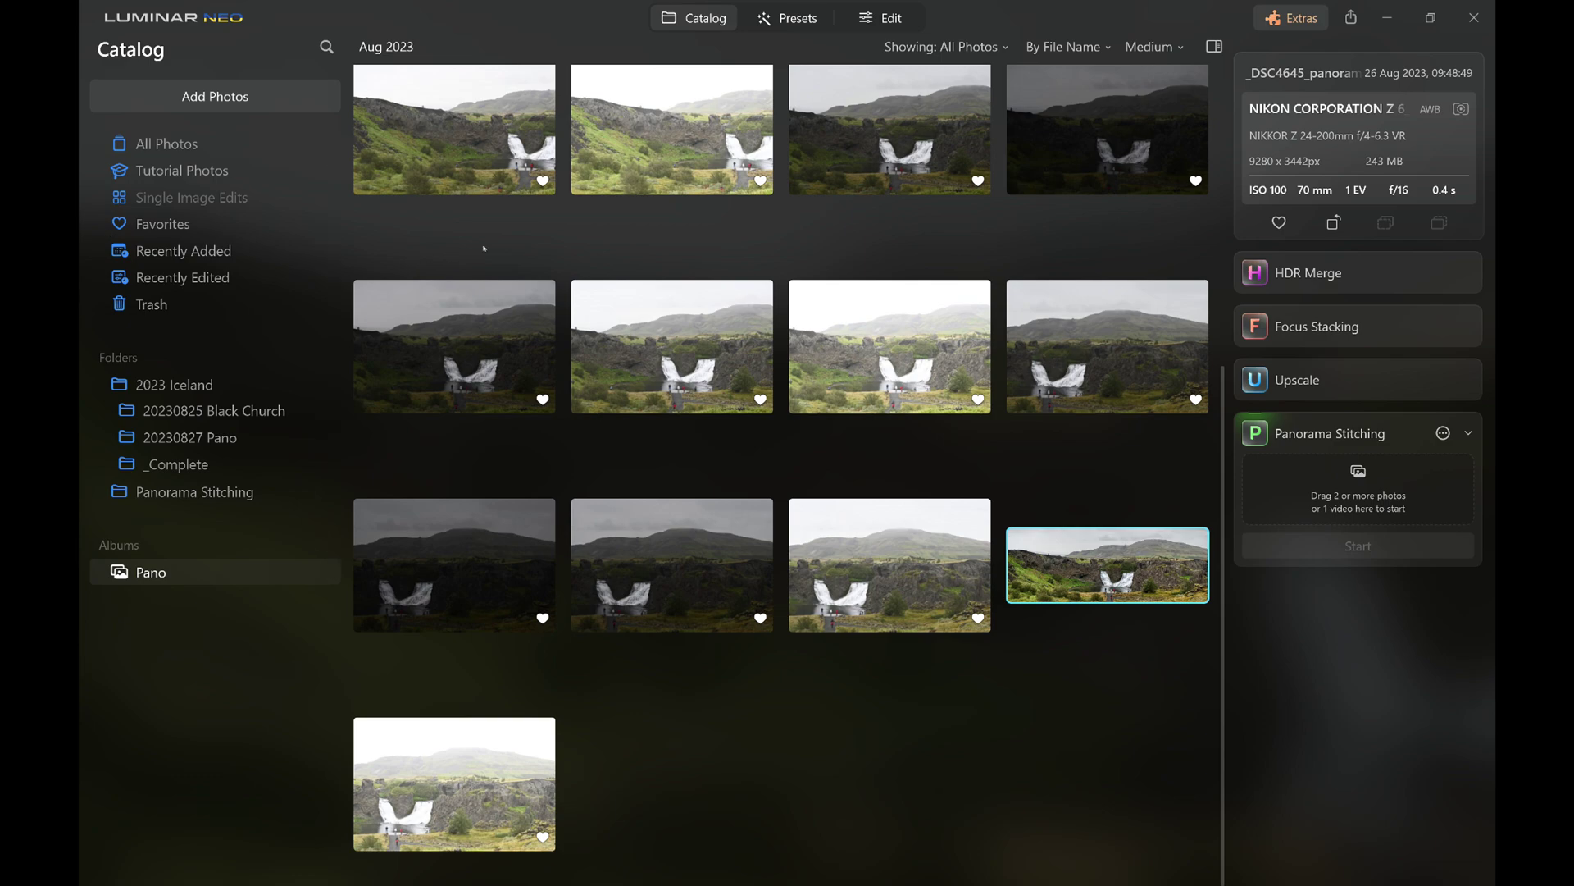
Inspect the panorama enlarged at 100% and apply the Fast Fix preset from the Scenery Collection to it at 100
key(space)
key(space)
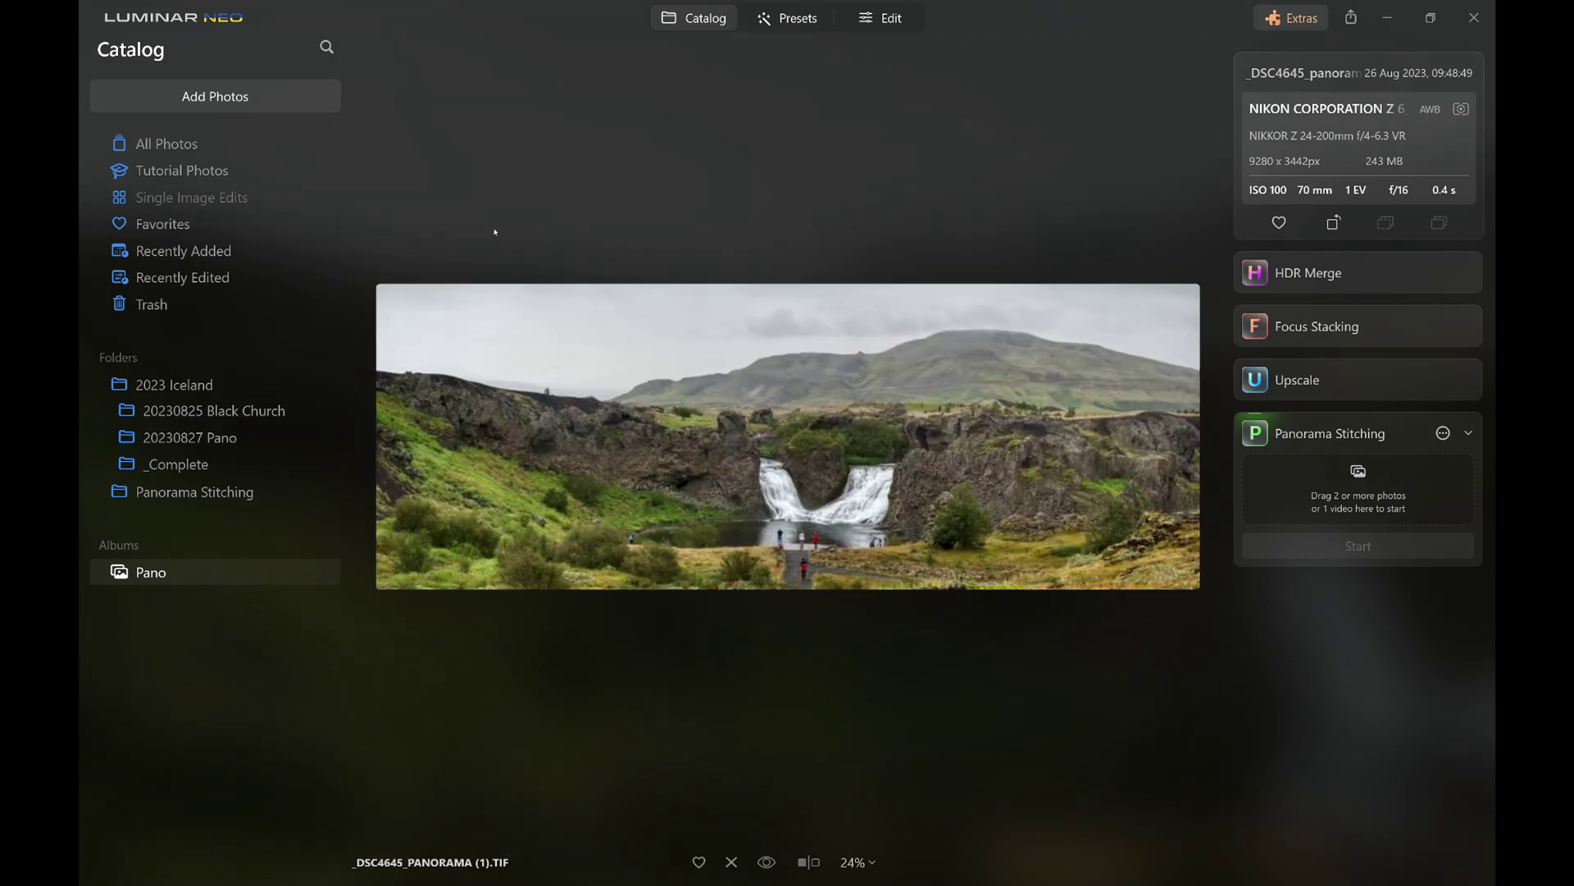
key(space)
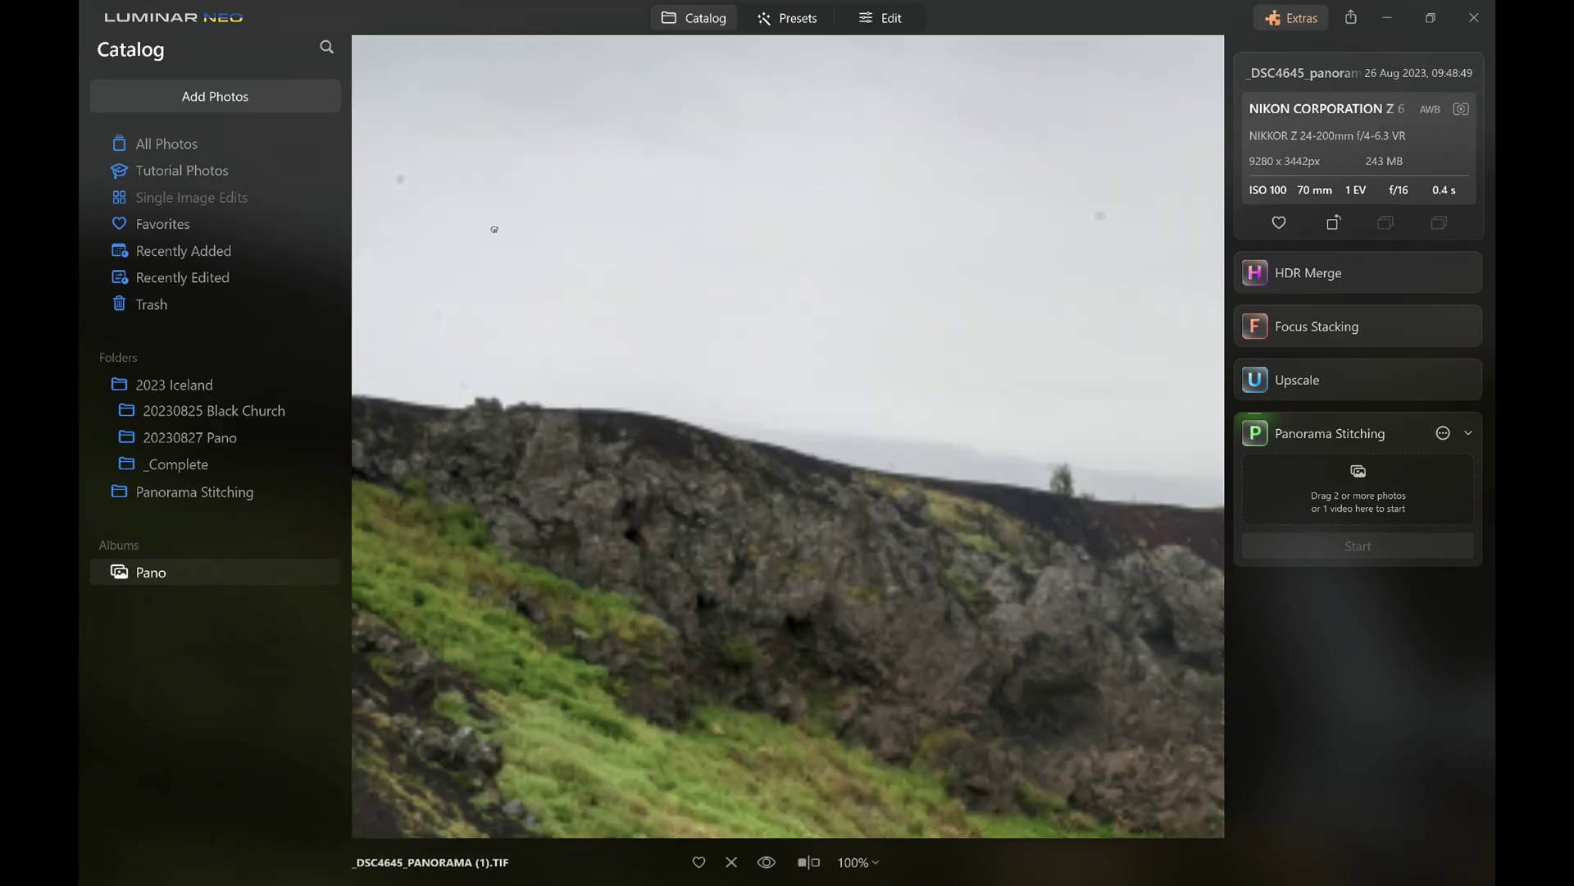
click(496, 231)
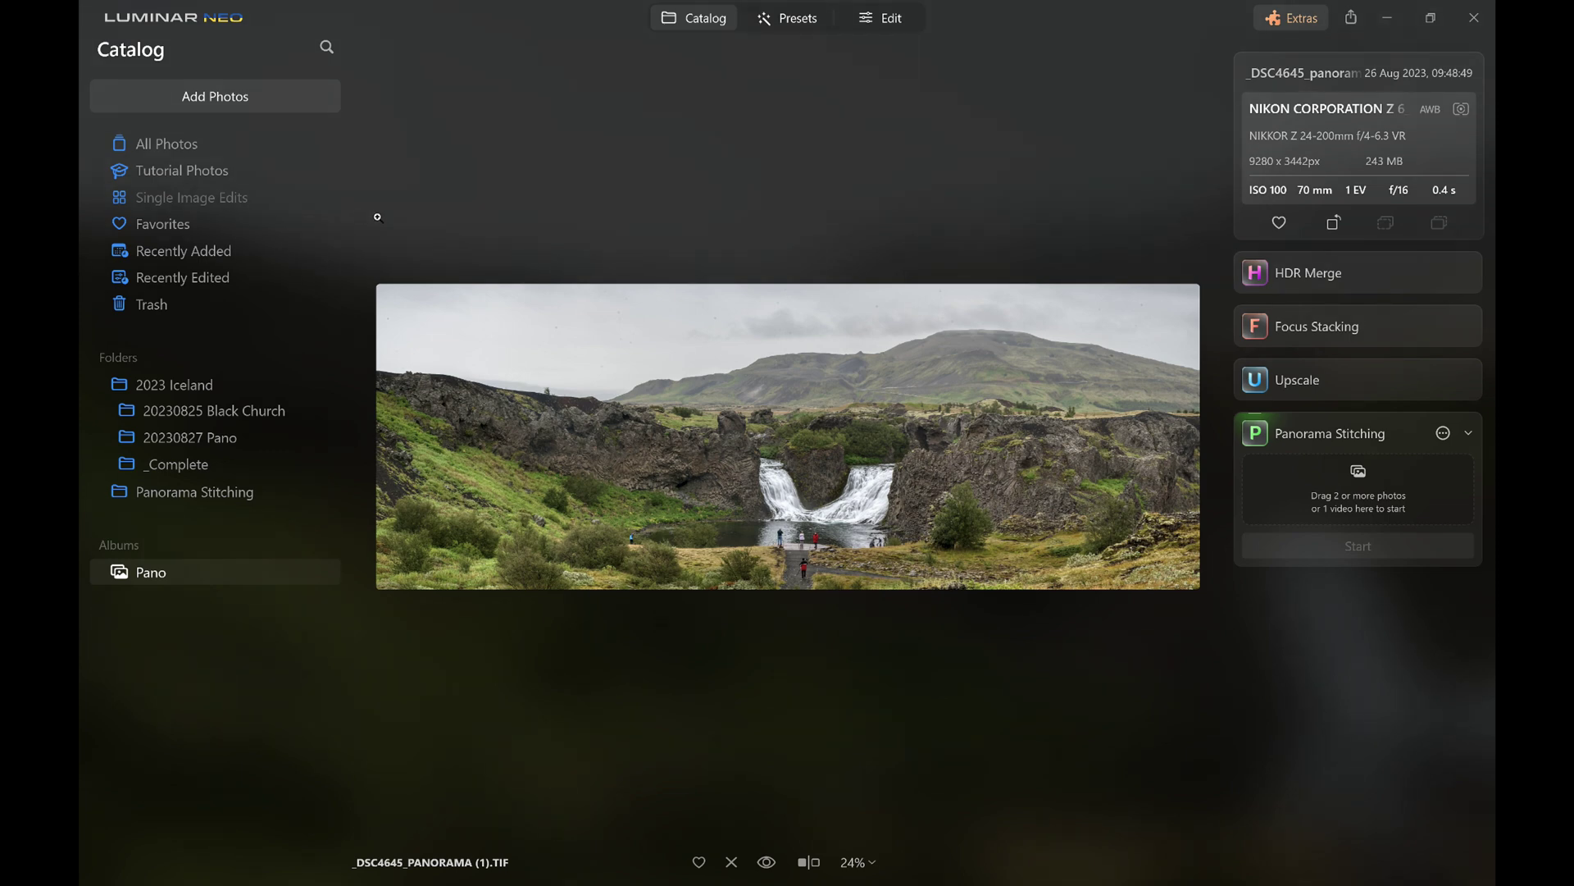
click(787, 18)
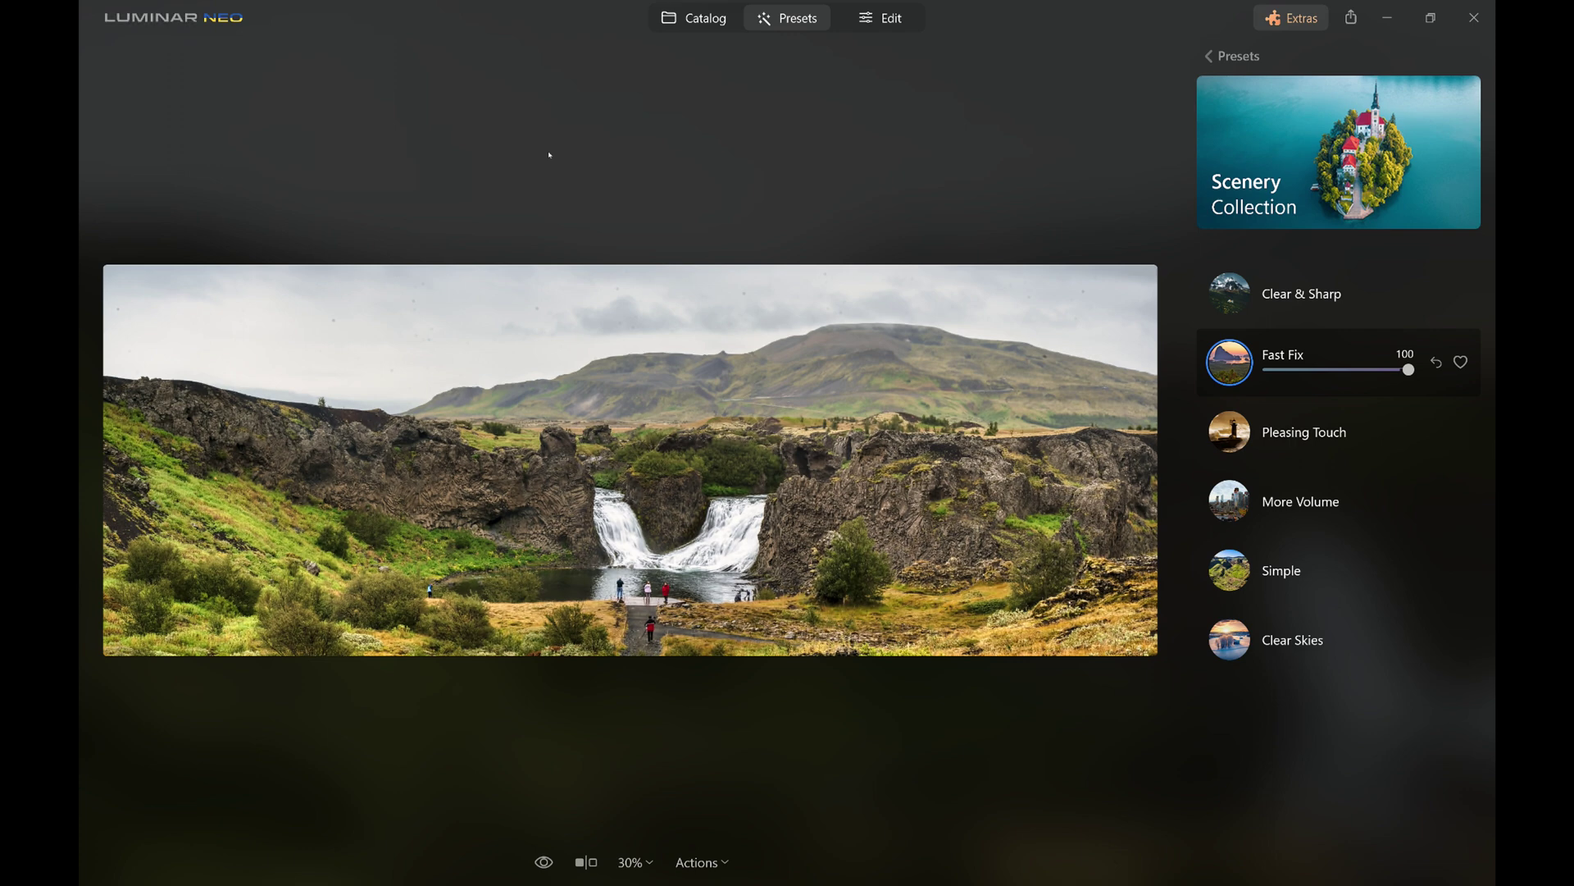
Crop the panorama to a 21 : 9 ratio, shifting the image slightly left within the frame
key(c)
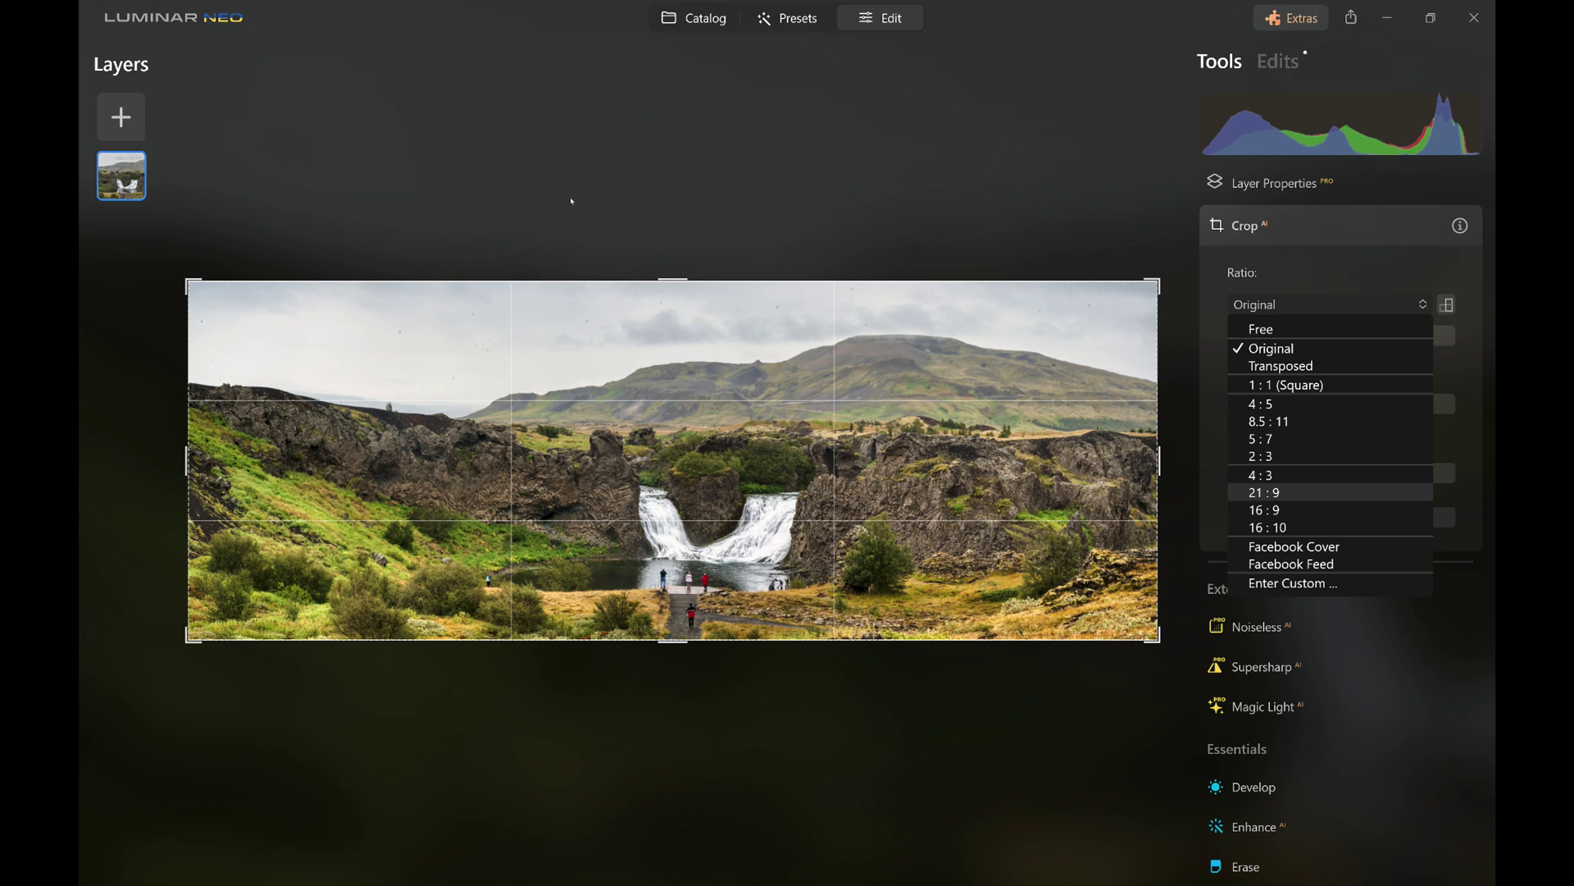
key(Return)
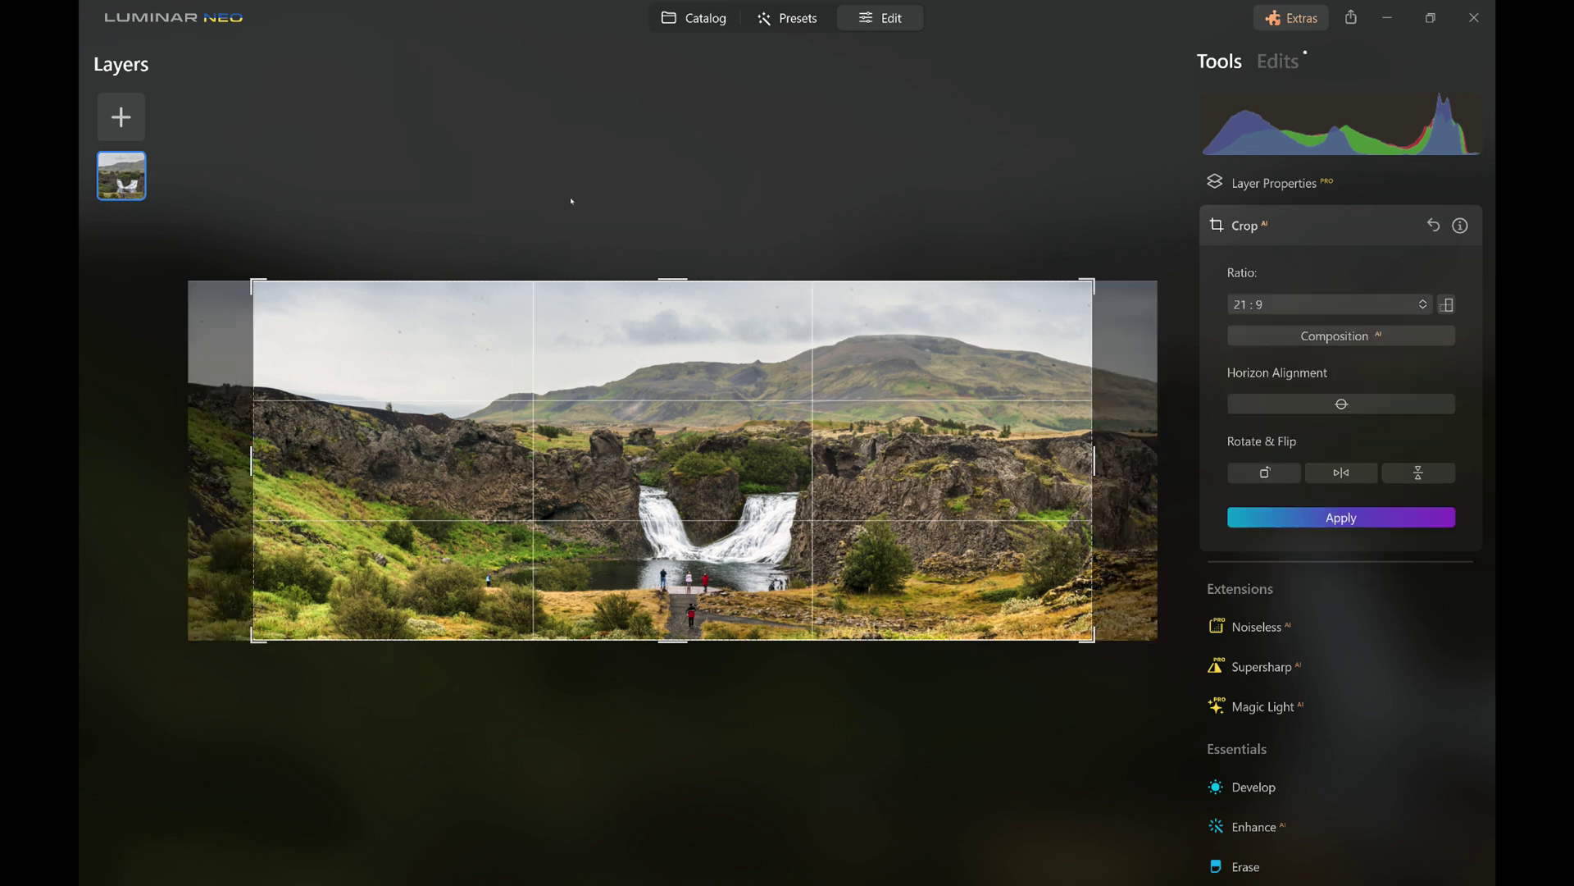
drag(335, 218, 314, 217)
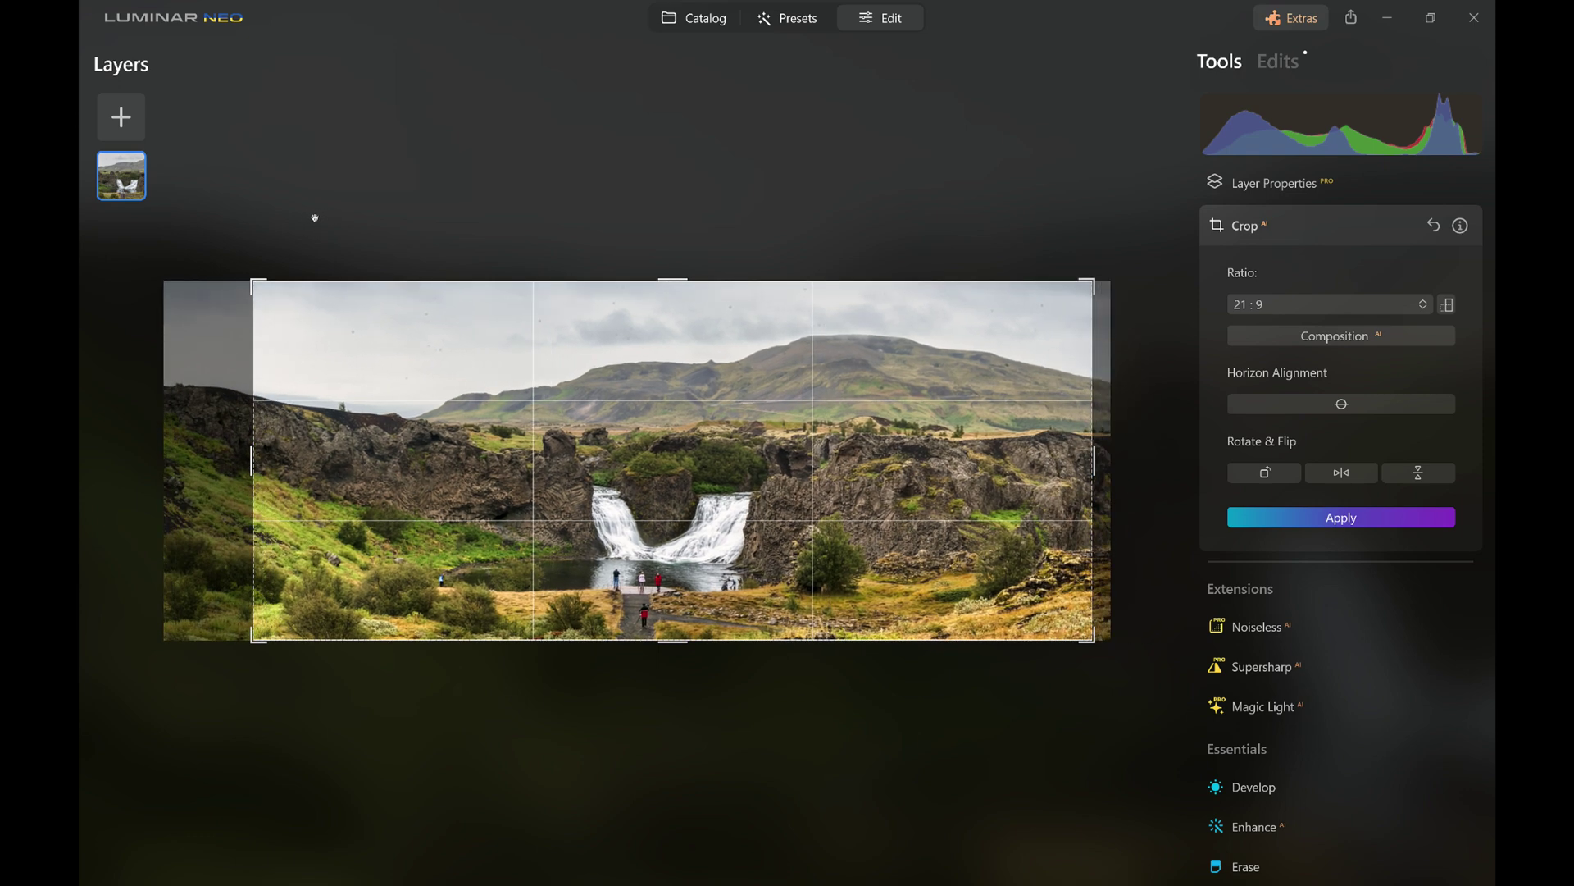
key(Return)
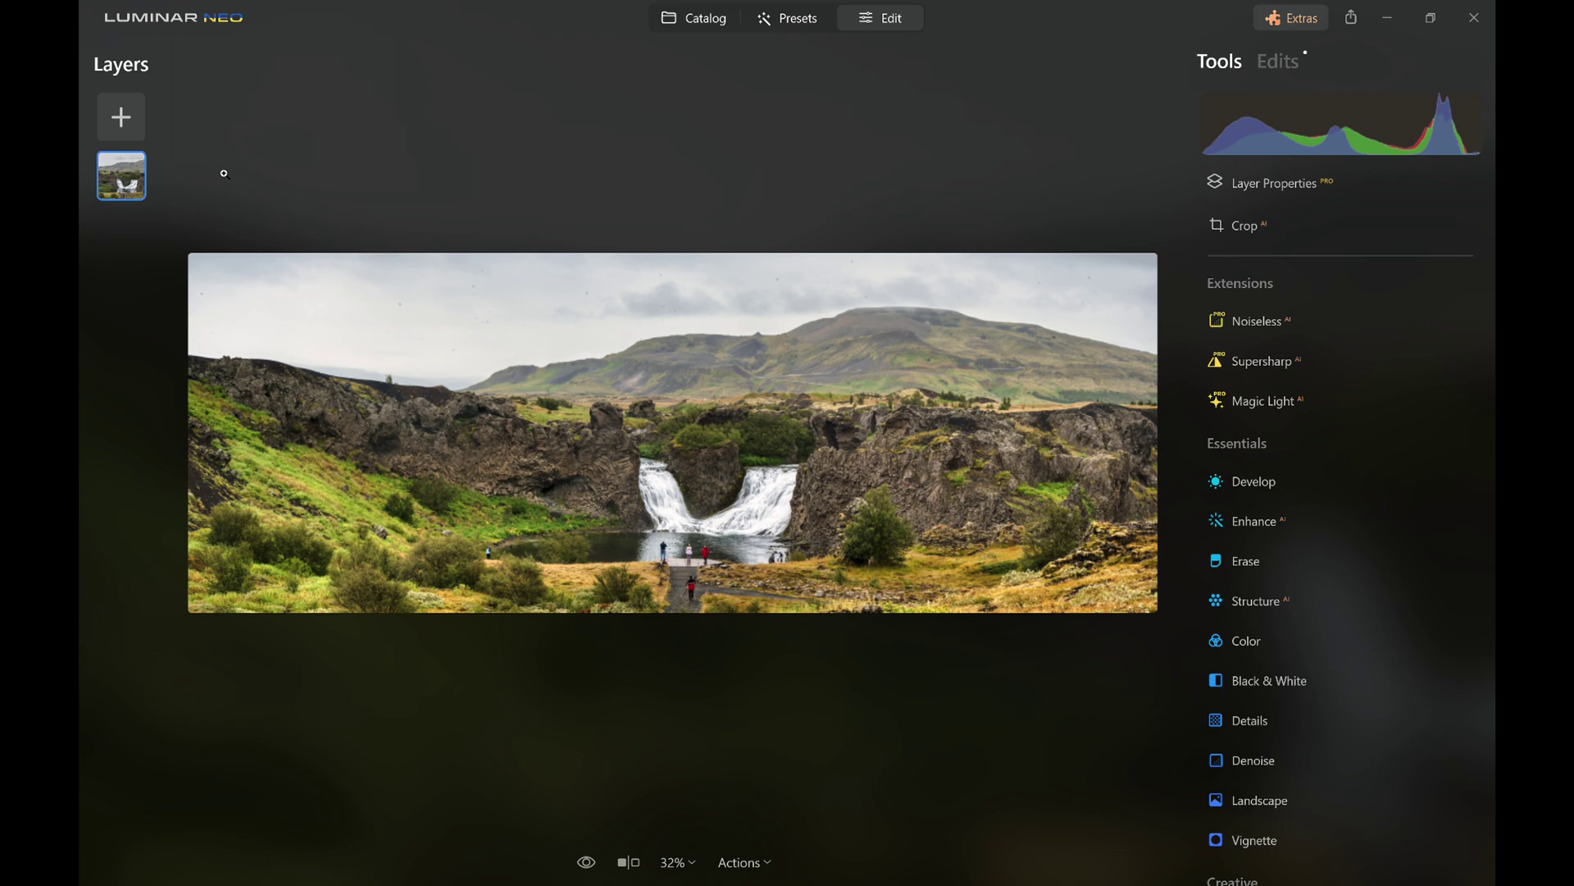
Start exporting the panorama to a folder and choose D:\_Photography\Traveling on the Road\2023 Iceland\_Complete as the location
click(1351, 17)
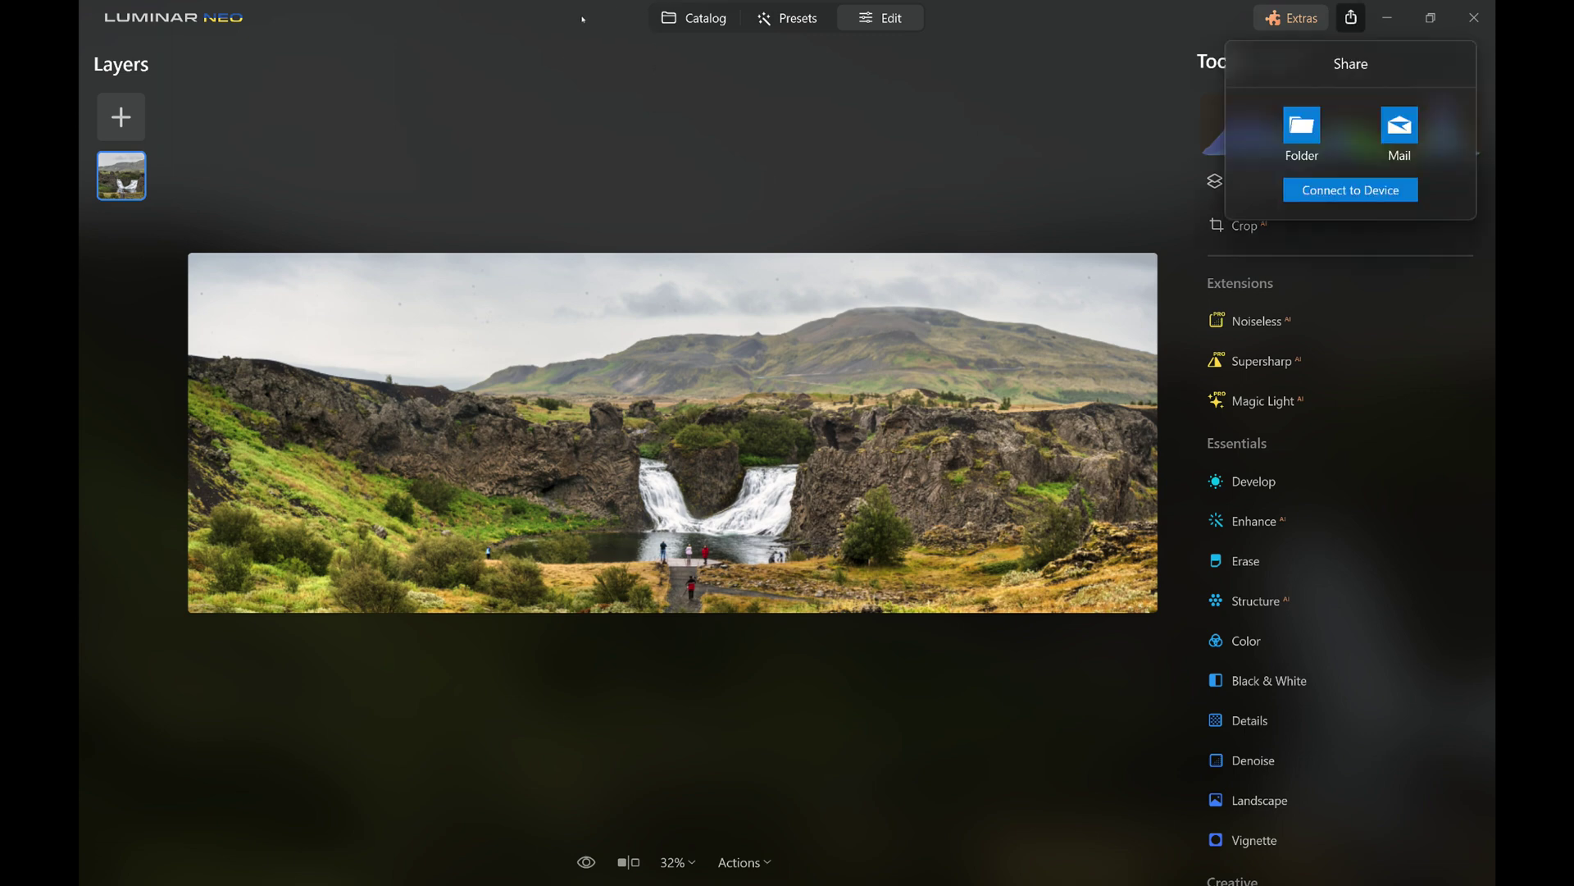
key(ctrl+shift+e)
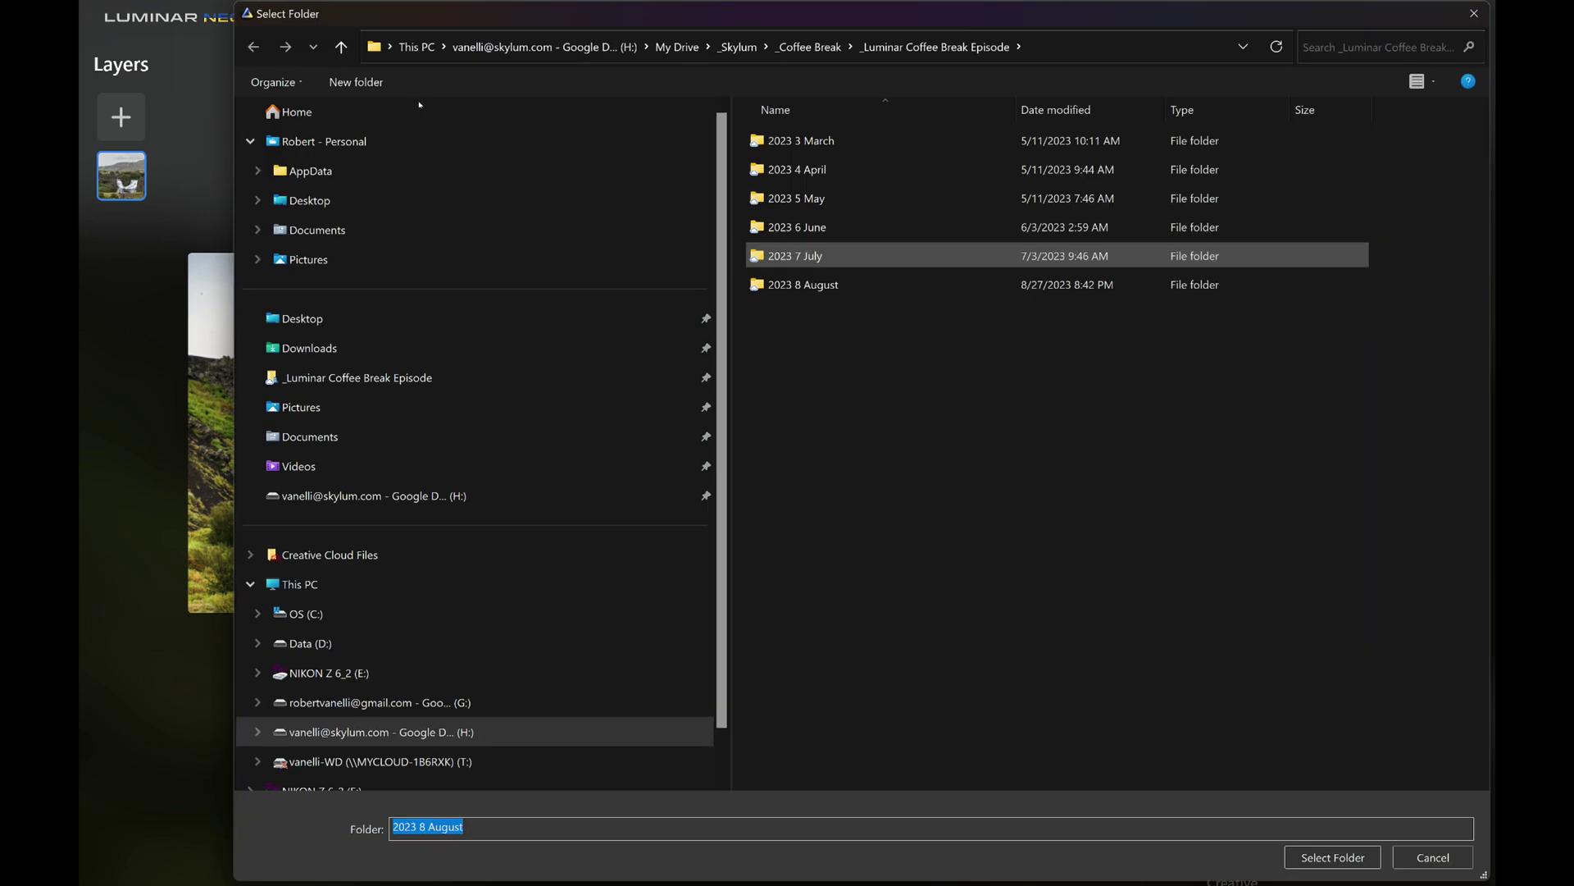
scroll(476, 656, down, 1)
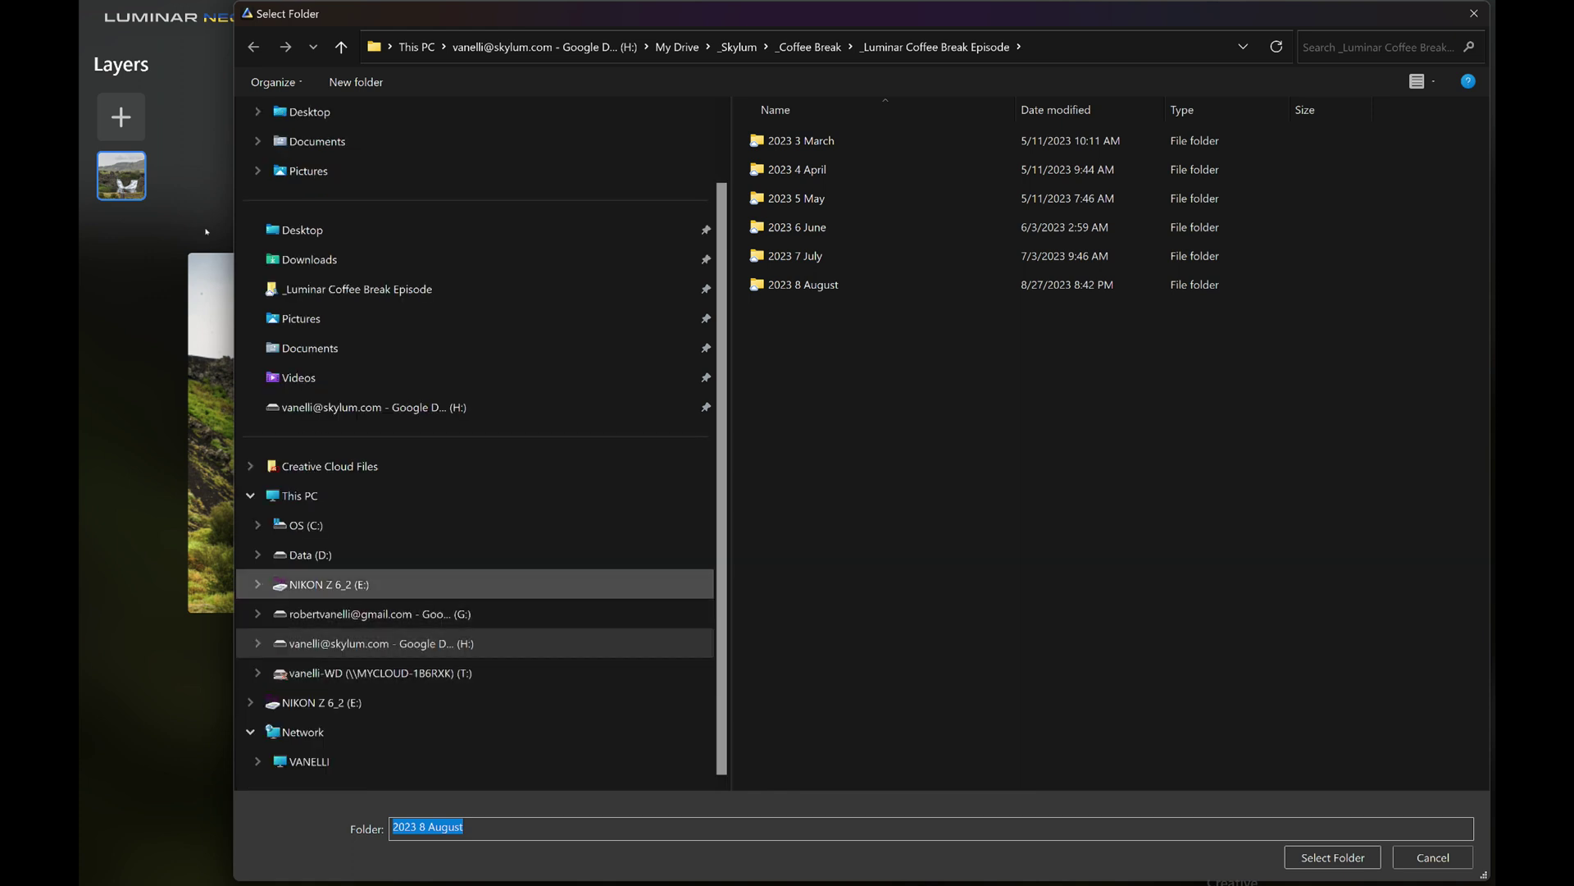
click(311, 554)
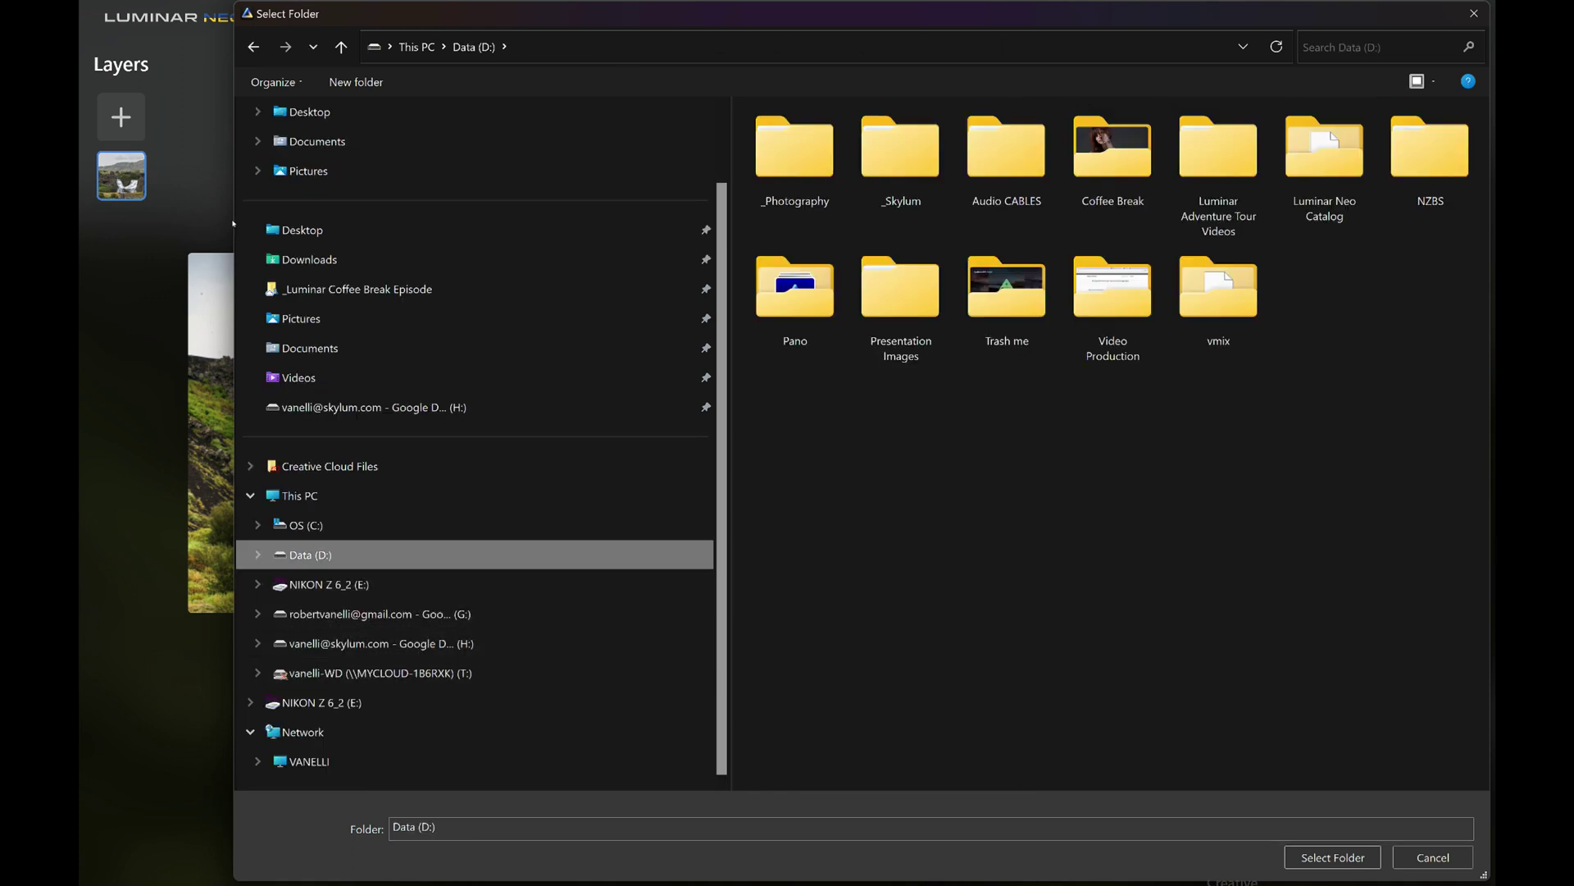
double_click(795, 155)
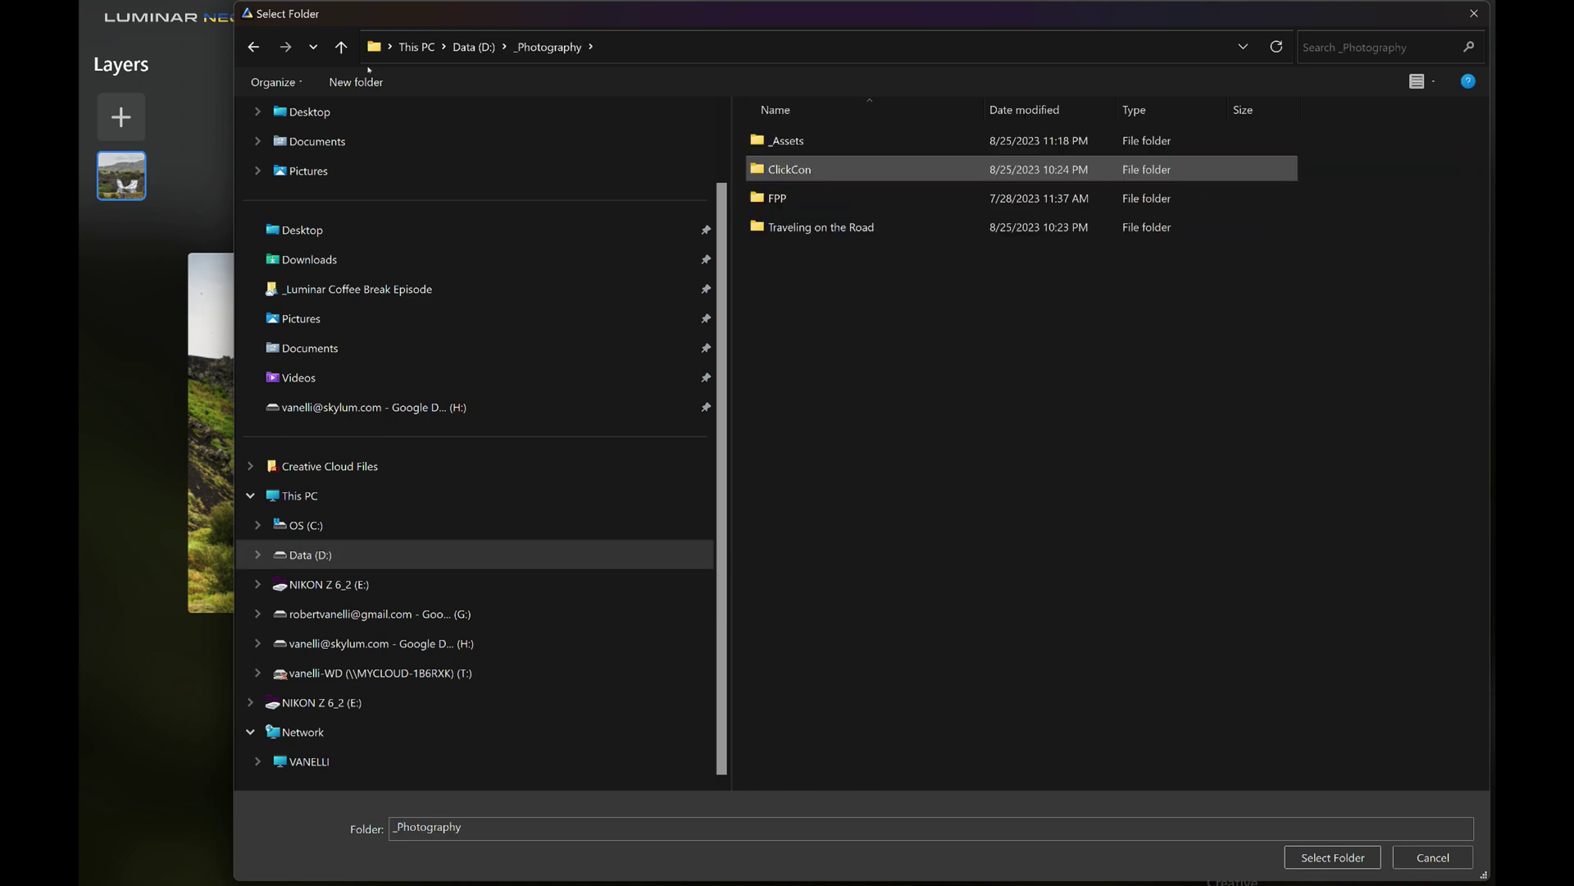
double_click(821, 227)
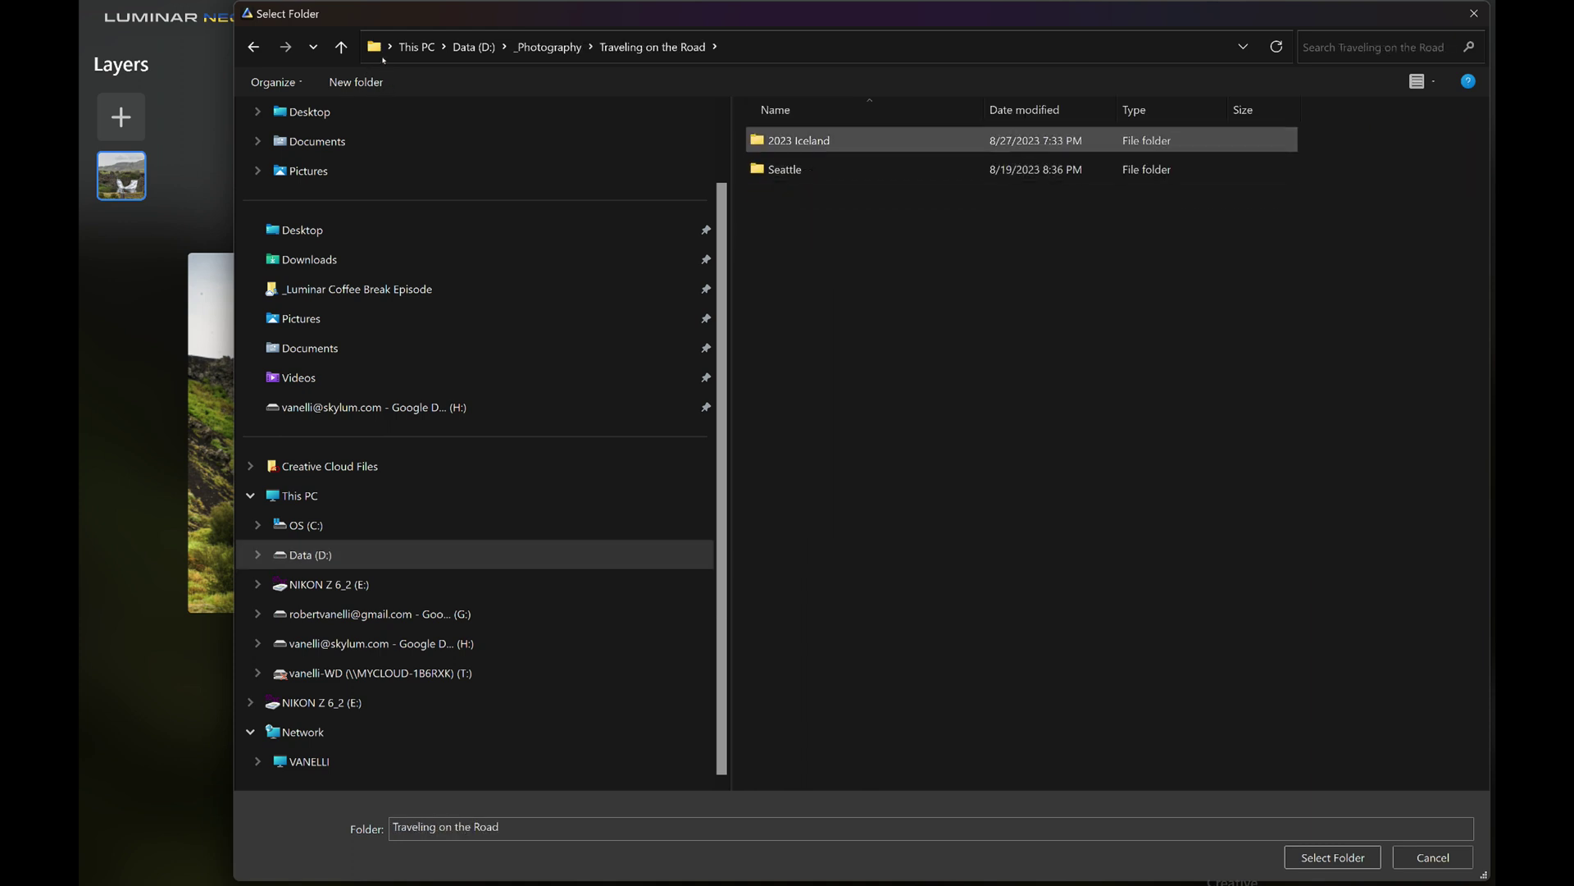
double_click(799, 140)
key(Return)
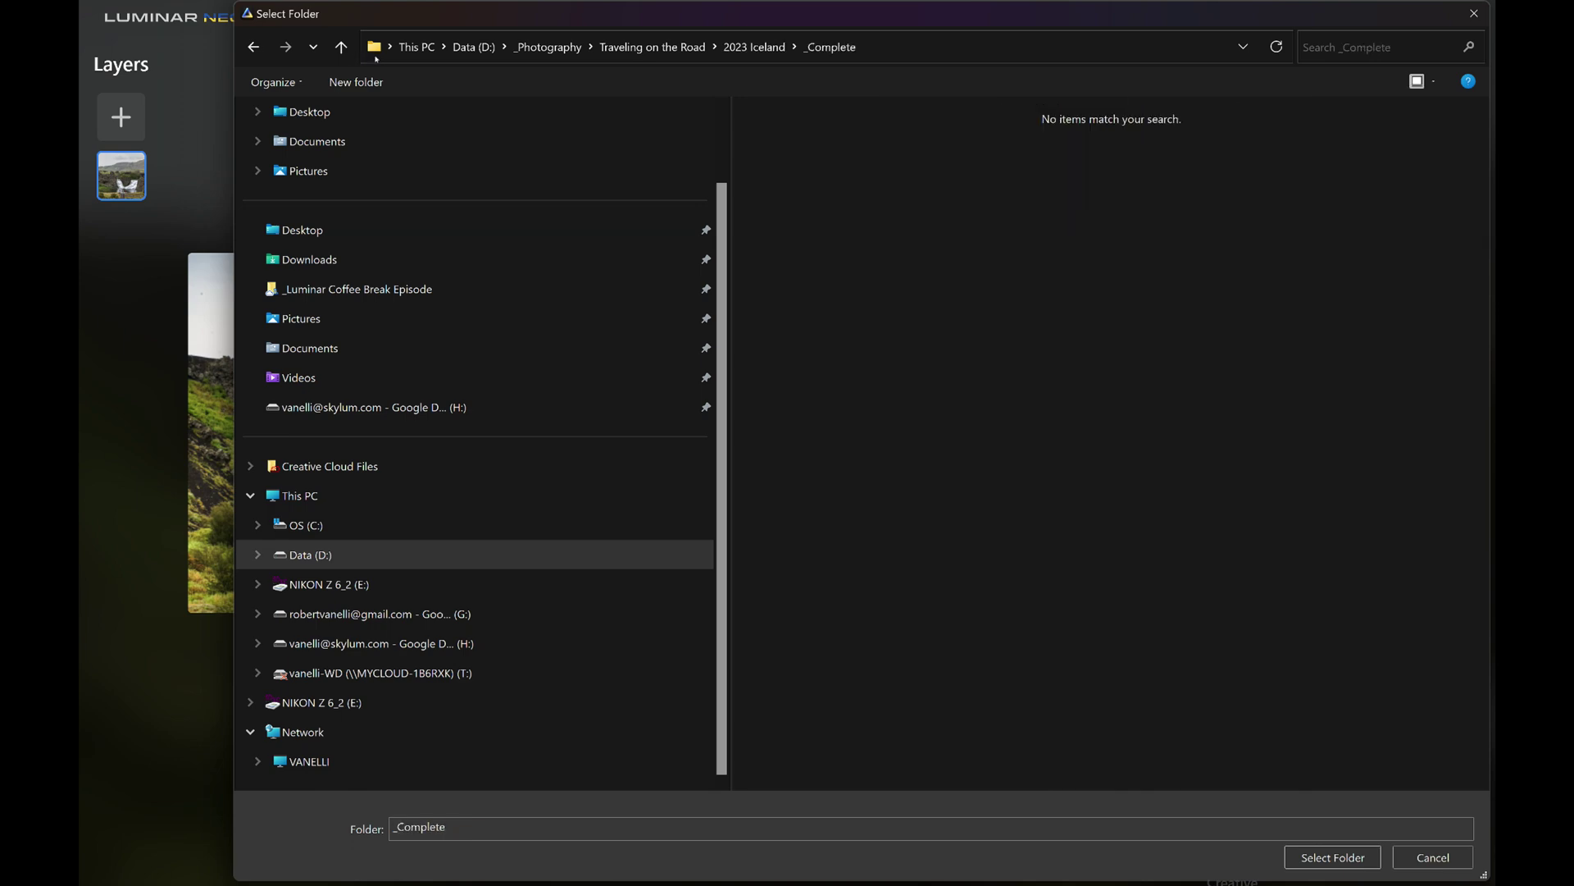
key(Return)
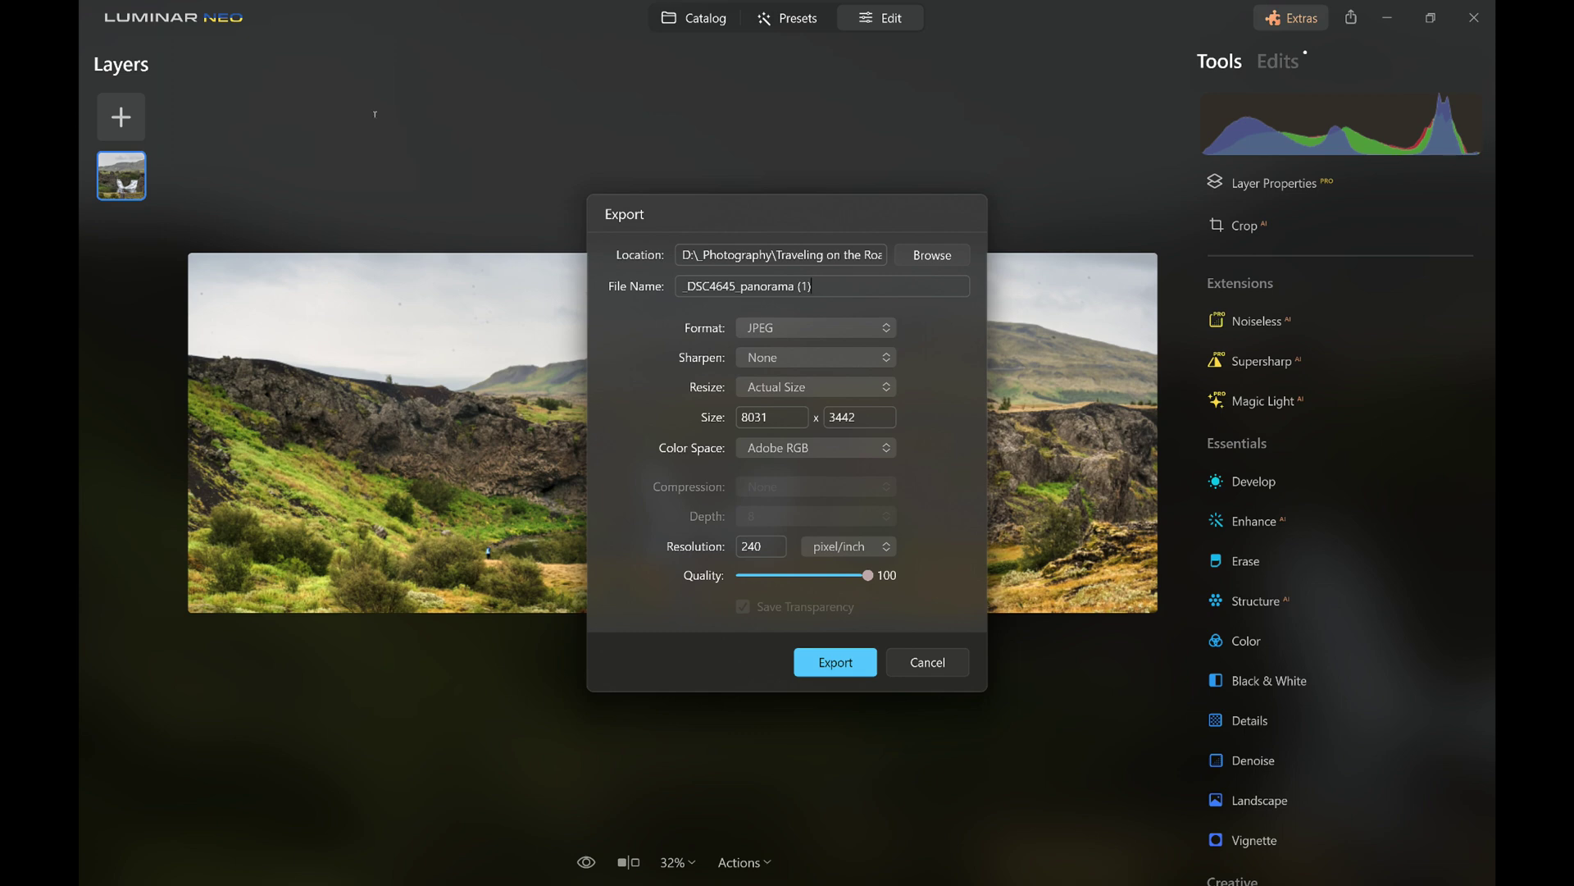
End the export file name with "complete" and export the panorama as a JPEG
key(BackSpace)
key(BackSpace)
text(complete)
key(Return)
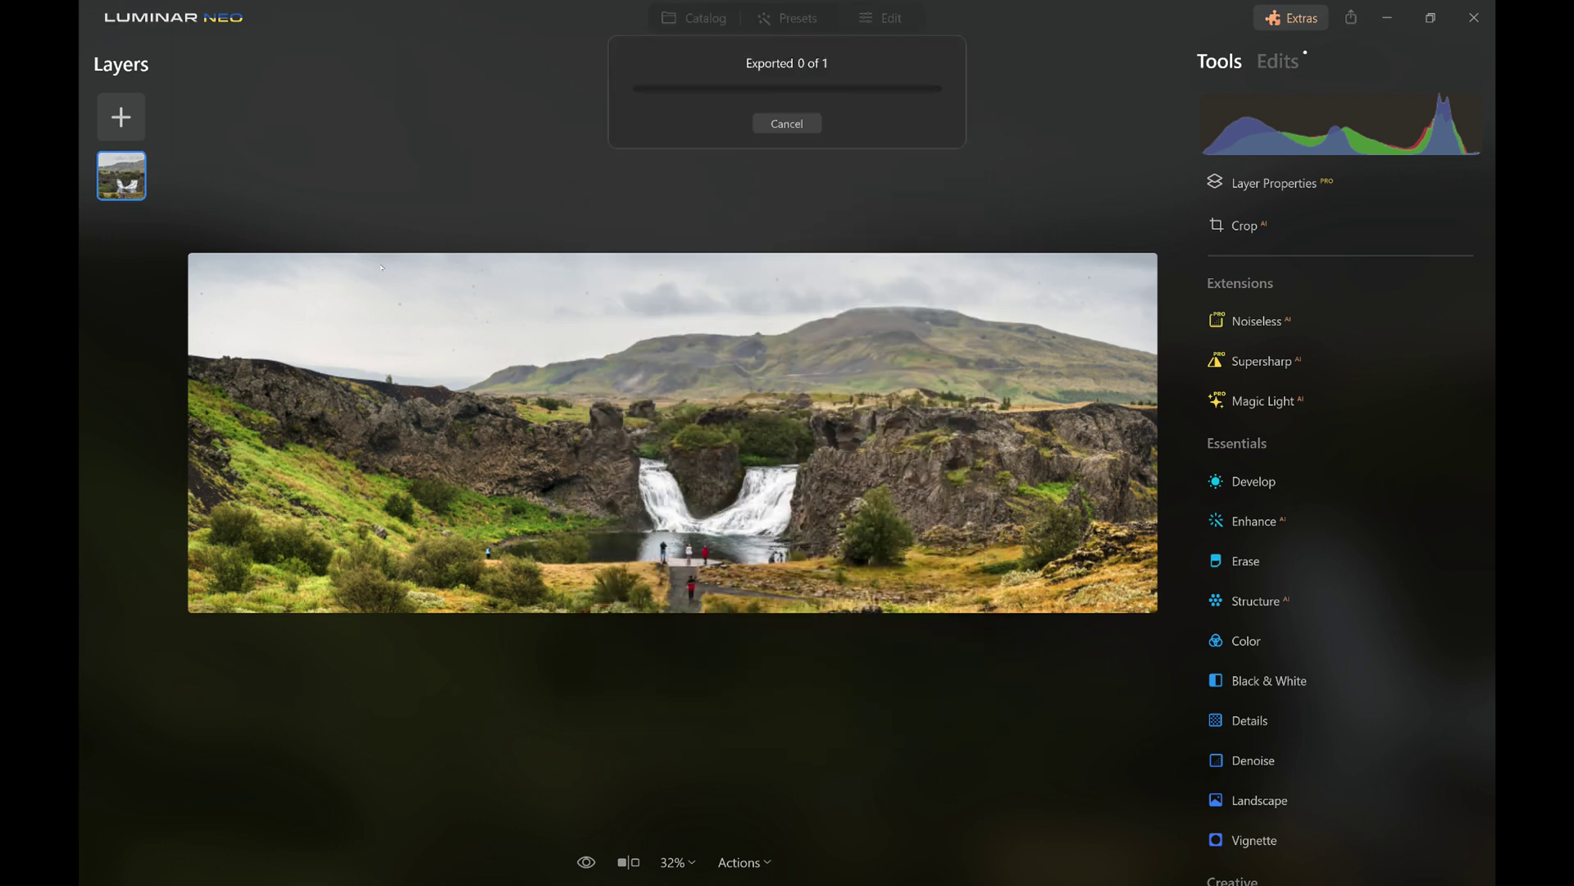